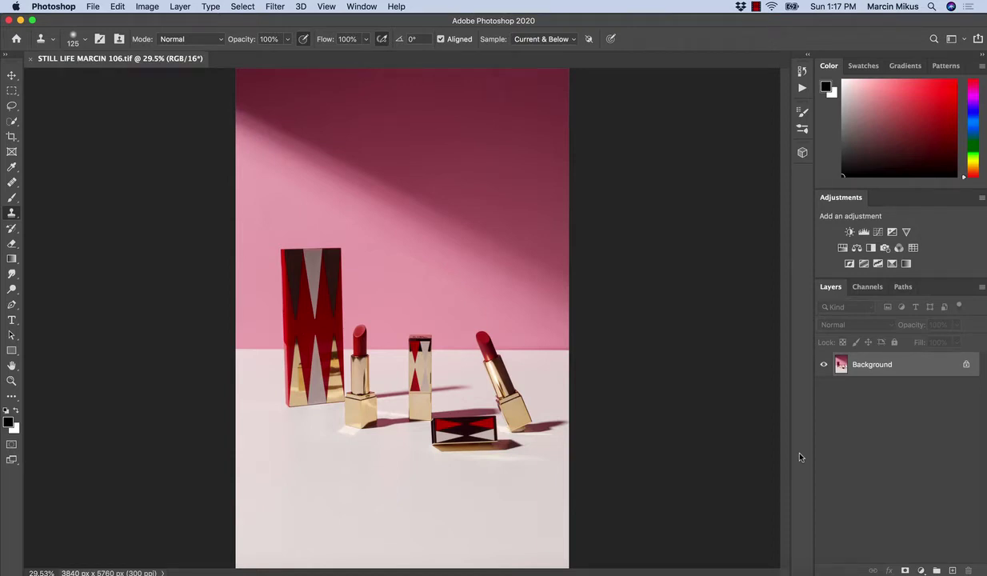
Step: Examine the lower gold triangles on the tall red box up close for scratches, dust and unwanted reflections
drag(341, 370, 418, 421)
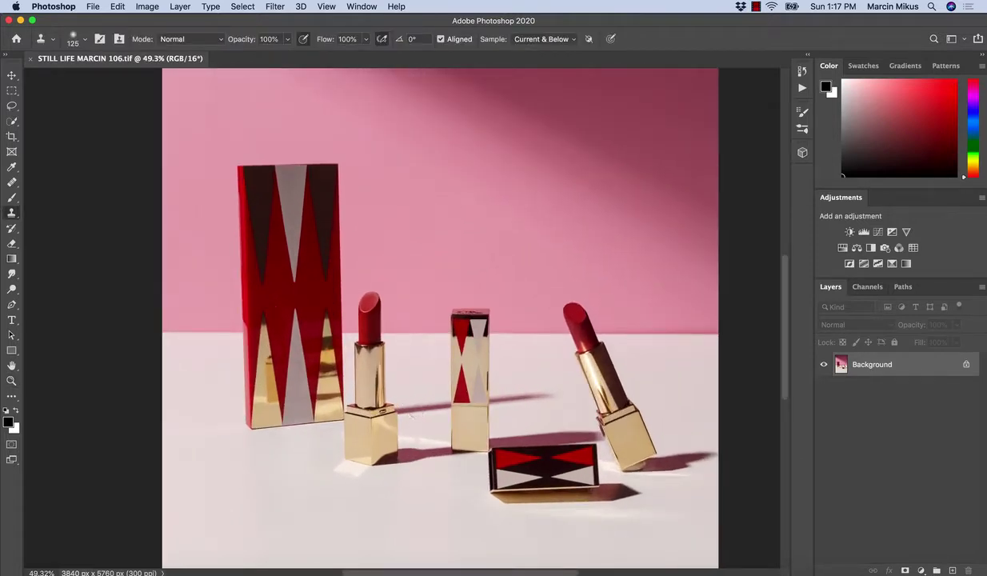
drag(354, 381, 380, 395)
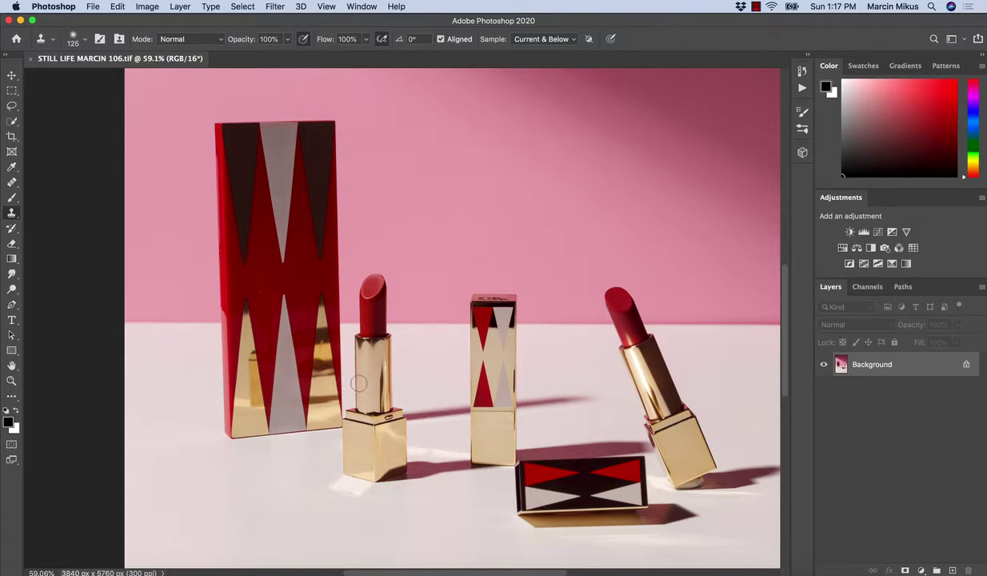
key(z)
drag(312, 388, 334, 396)
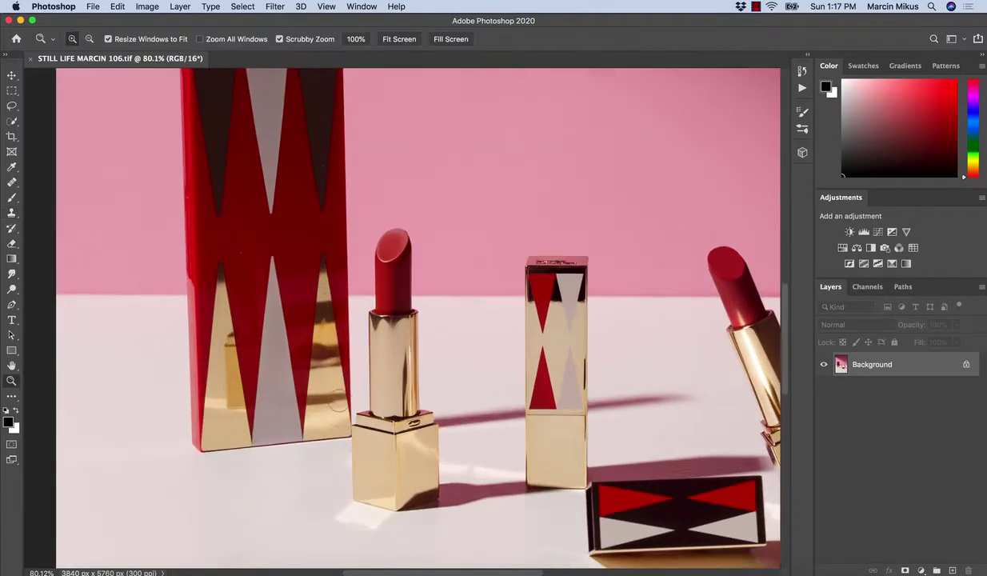
key(s)
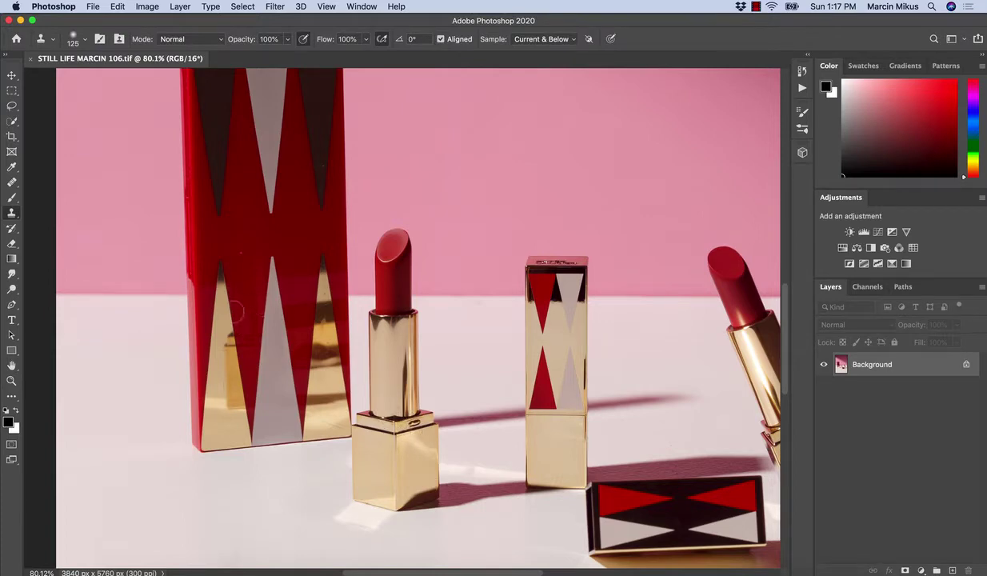
key(z)
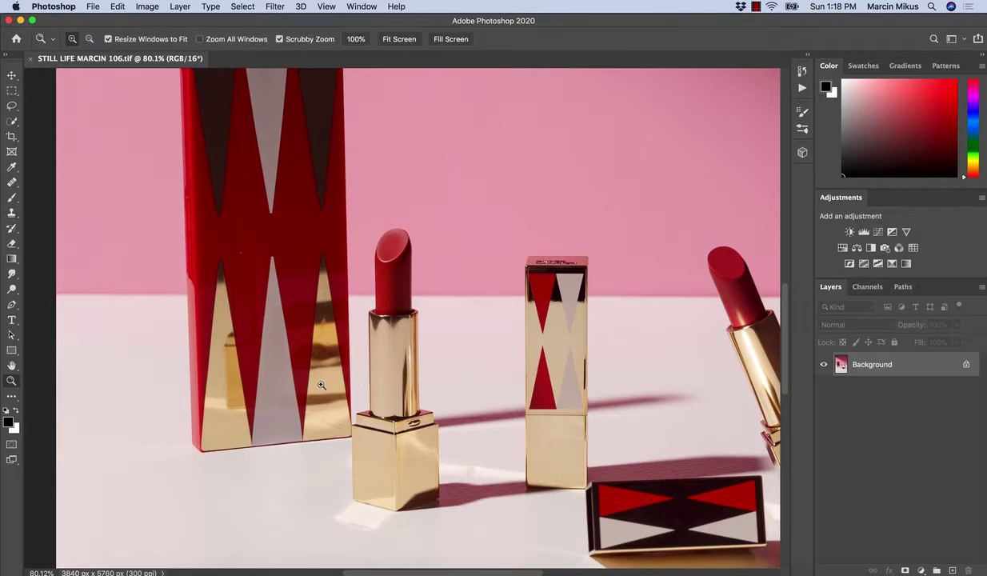
drag(321, 385, 344, 386)
key(s)
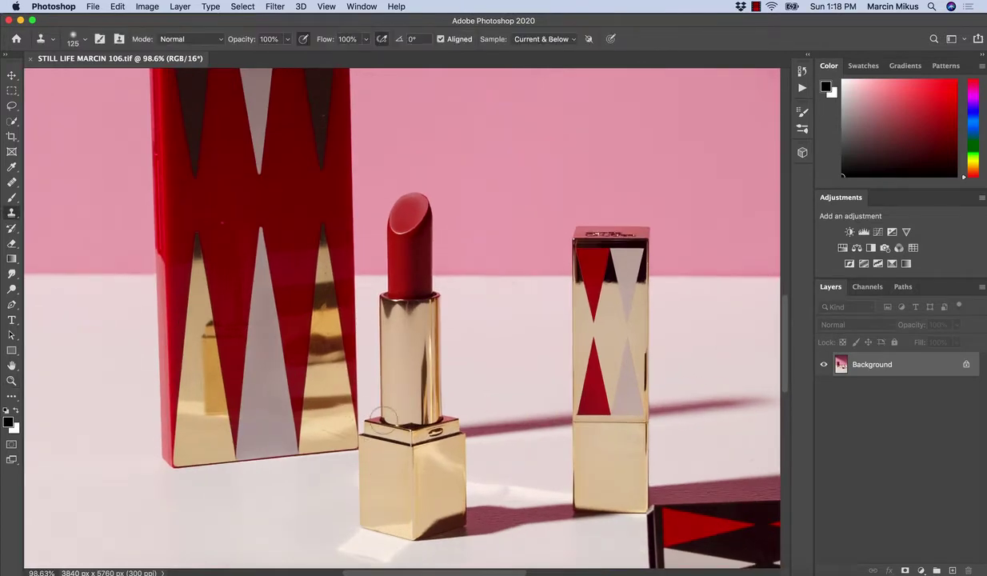
scroll(336, 369, left, 5)
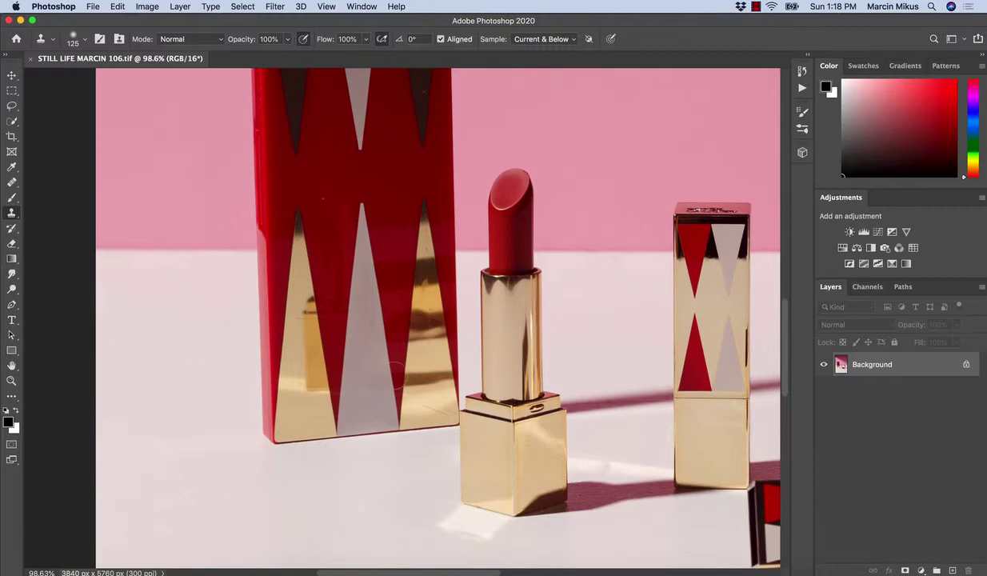
key(z)
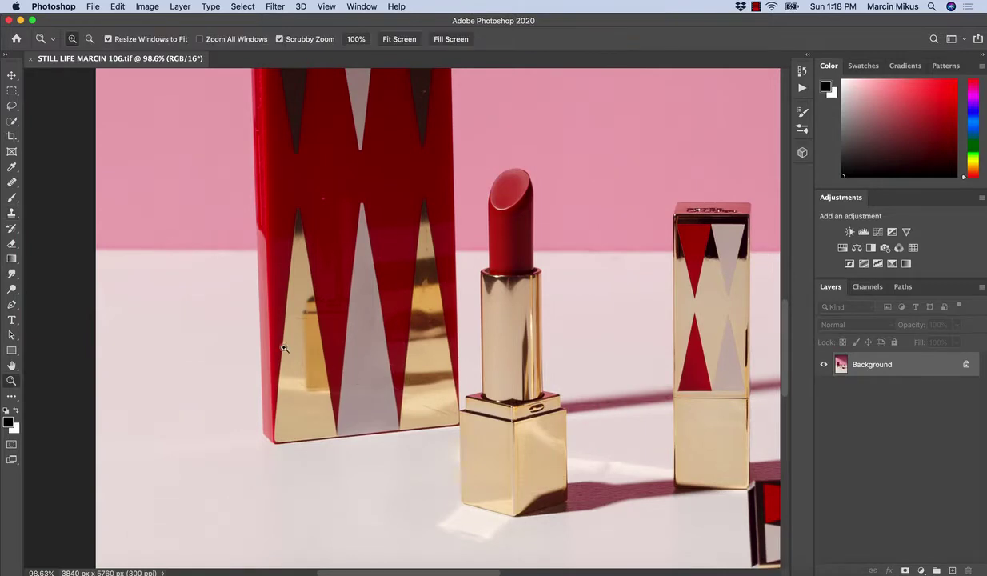
drag(283, 346, 312, 350)
key(s)
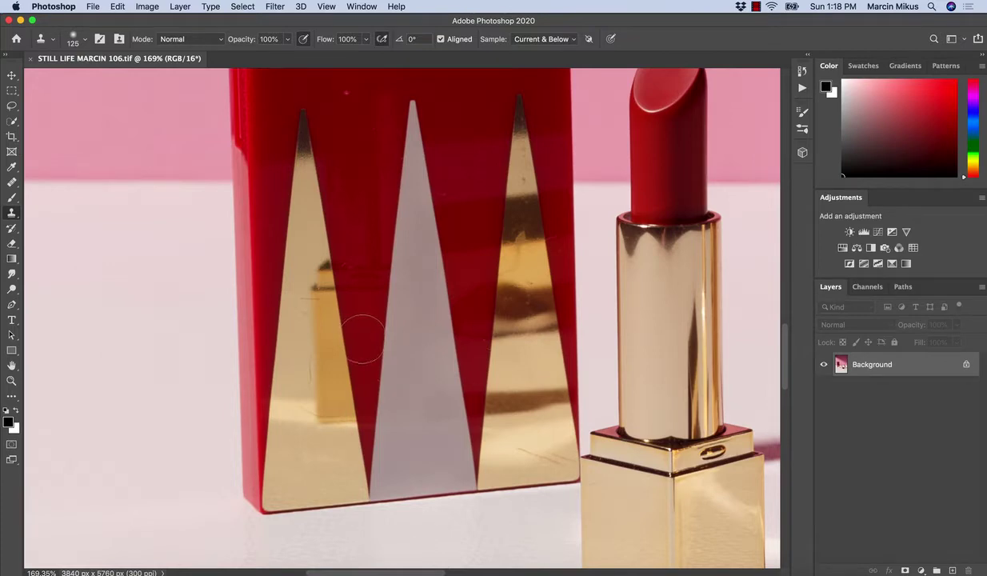
key(z)
mouse_move(383, 332)
mouse_down()
mouse_move(366, 337)
mouse_move(379, 371)
mouse_move(364, 368)
mouse_move(422, 390)
mouse_move(403, 388)
mouse_up()
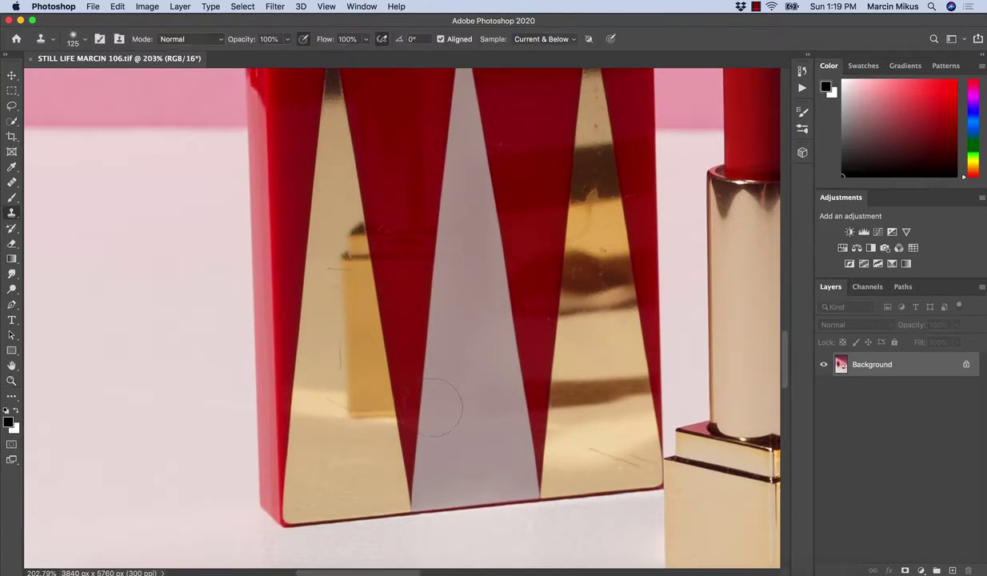
Step: Add a new empty layer above the Background and name it "clean"
click(952, 571)
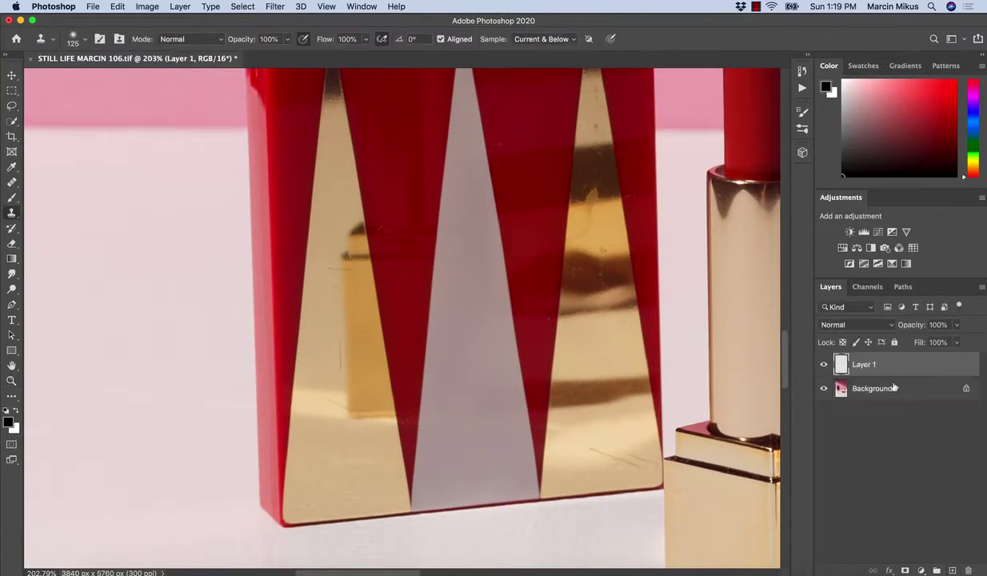
double_click(864, 364)
text(clean)
key(Return)
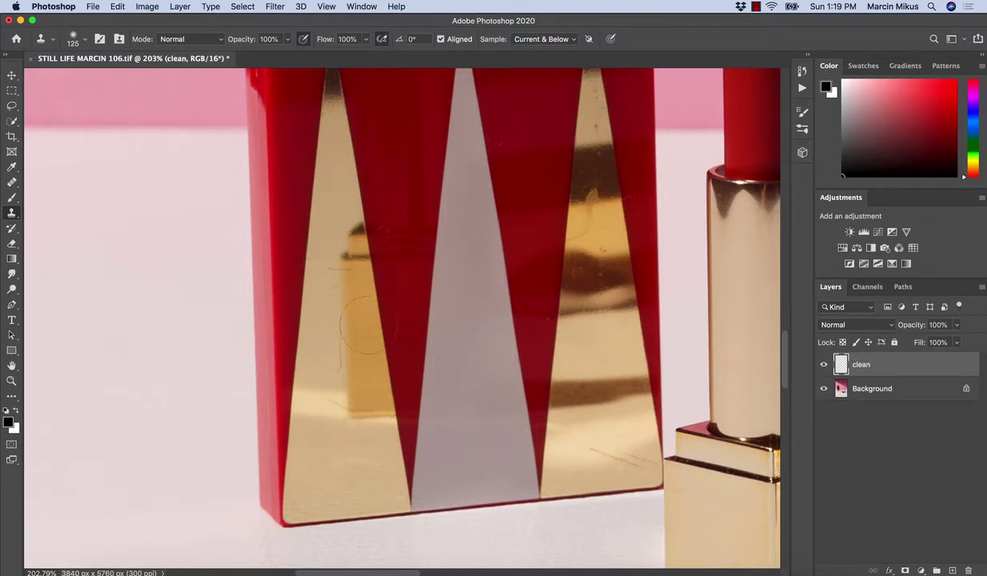
scroll(398, 300, up, 2)
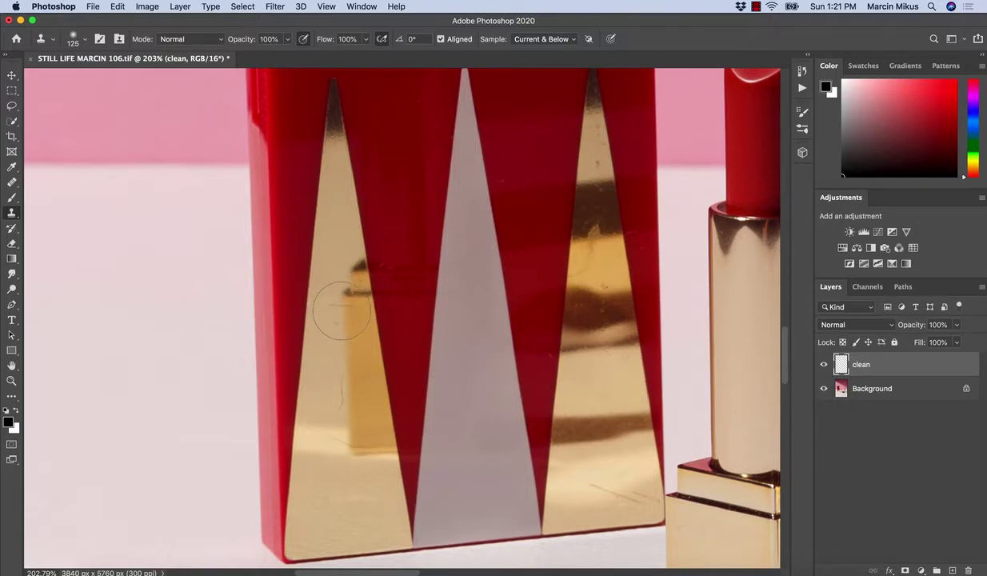
Step: Start a Pen tool path on the left edge of the box's lower-left gold triangle, just below its tip
click(12, 305)
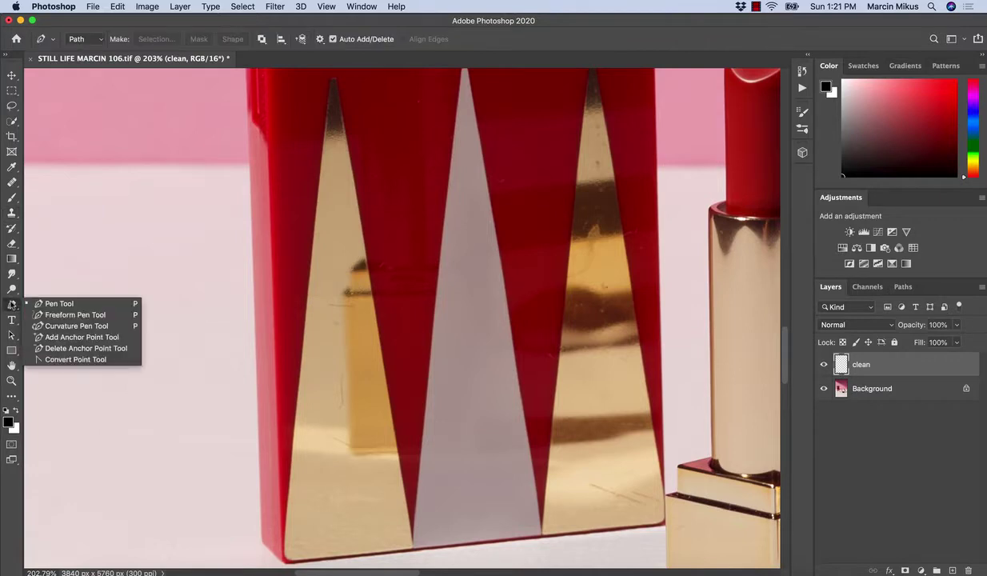
click(70, 304)
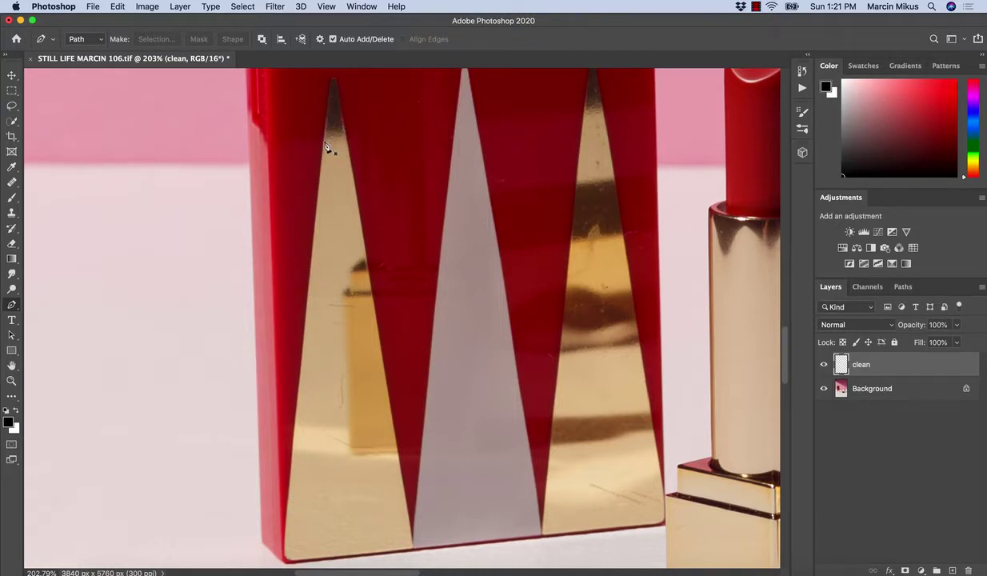
drag(332, 160, 337, 203)
drag(319, 123, 386, 128)
click(343, 120)
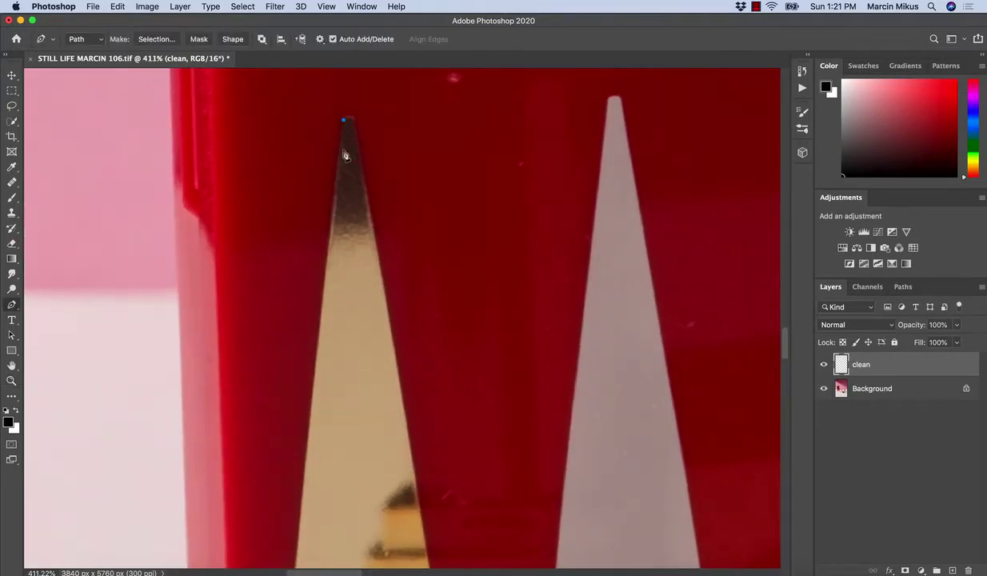
click(310, 429)
key(super+z)
key(super+z)
click(342, 131)
key(super+z)
click(342, 131)
Step: Trace the path down the triangle's left edge, around the rounded lower corner and along its base
scroll(309, 381, down, 5)
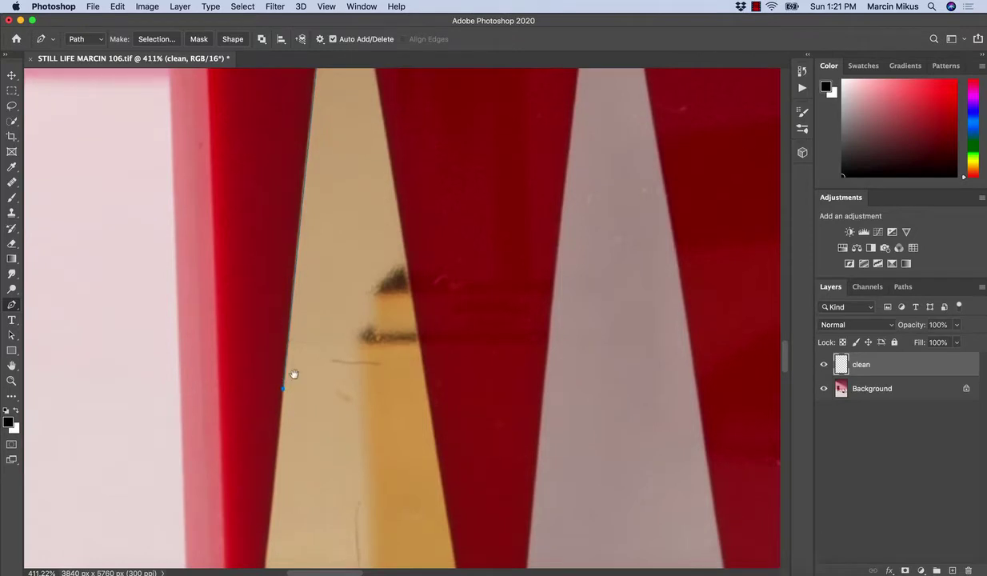
drag(293, 375, 312, 179)
drag(298, 505, 321, 354)
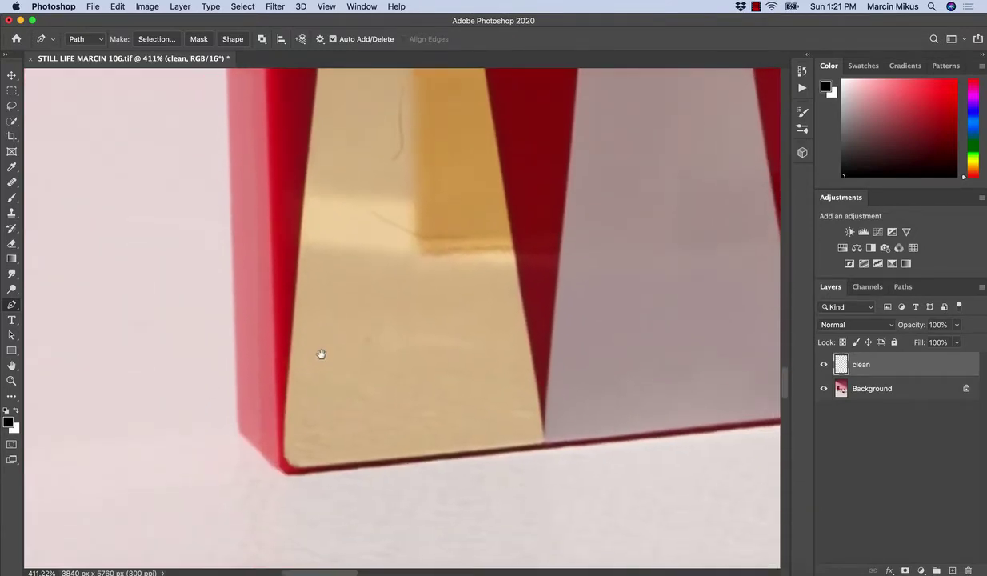
click(286, 407)
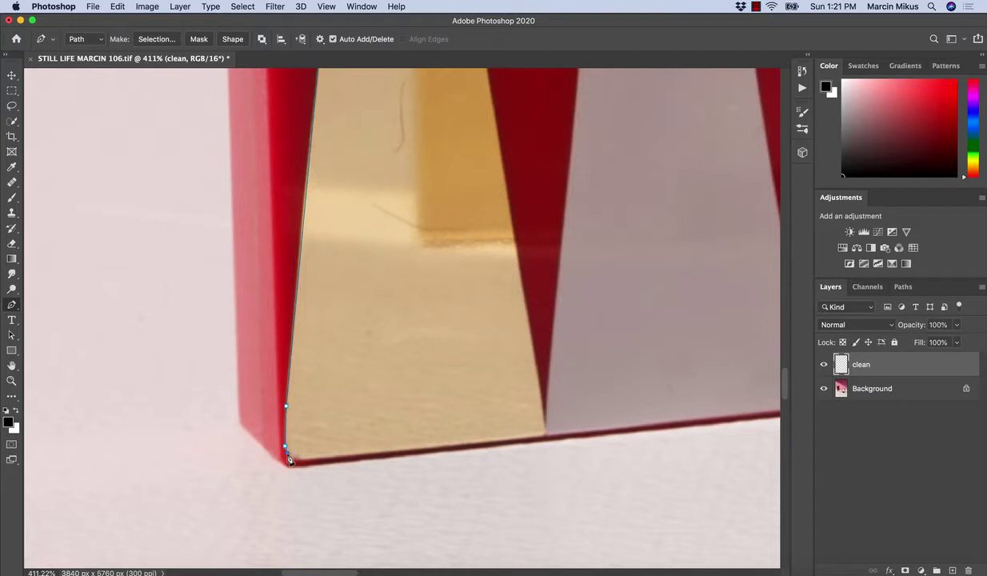
click(290, 460)
click(294, 460)
click(544, 436)
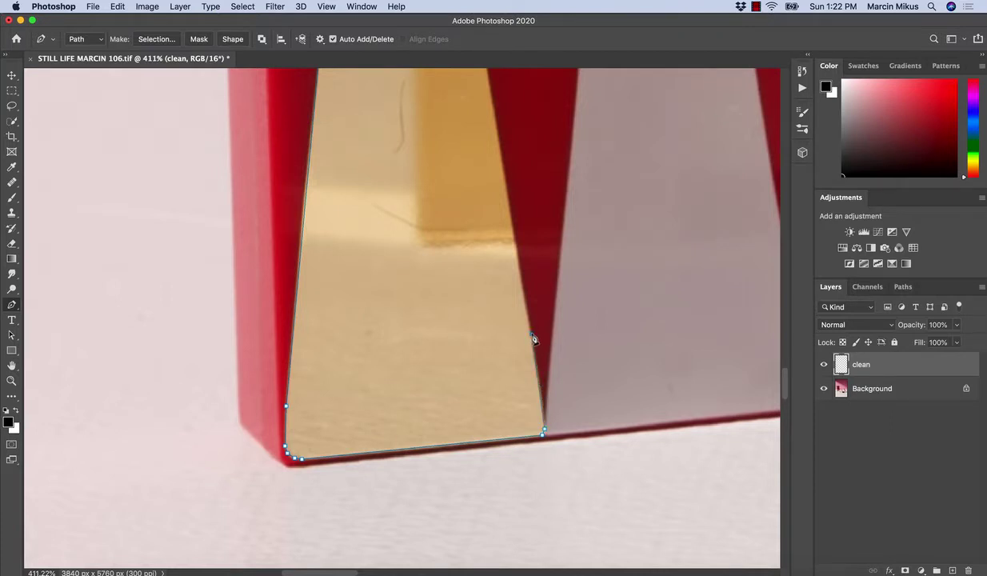
Step: Trace the path up the triangle's right edge and close it around the tip
scroll(461, 379, up, 10)
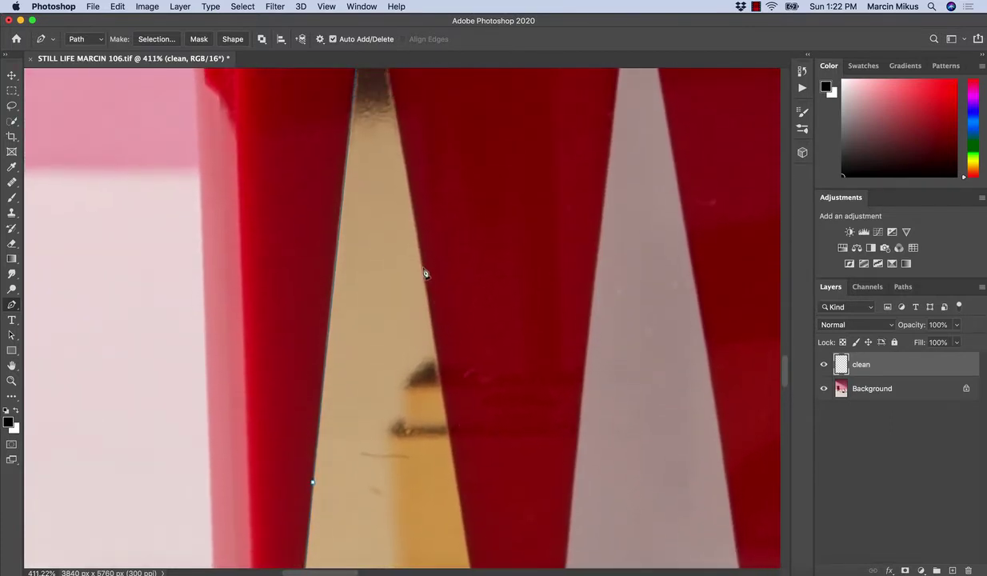
key(space)
drag(398, 178, 422, 361)
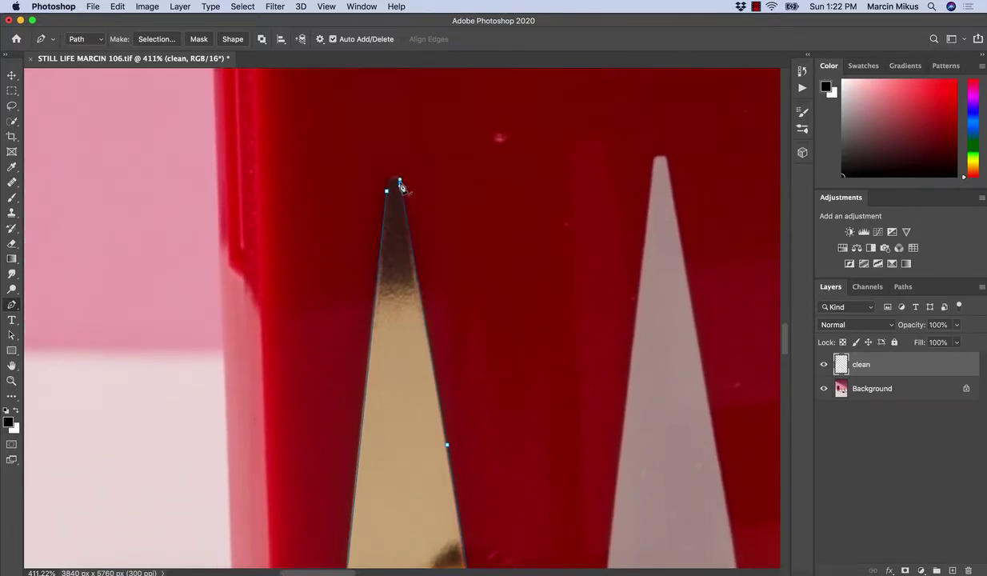
key(super+z)
click(396, 184)
Step: Convert the triangle path into a new anti-aliased selection with a feather radius of 1 pixel
key(z)
click(12, 304)
key(z)
drag(403, 280, 362, 344)
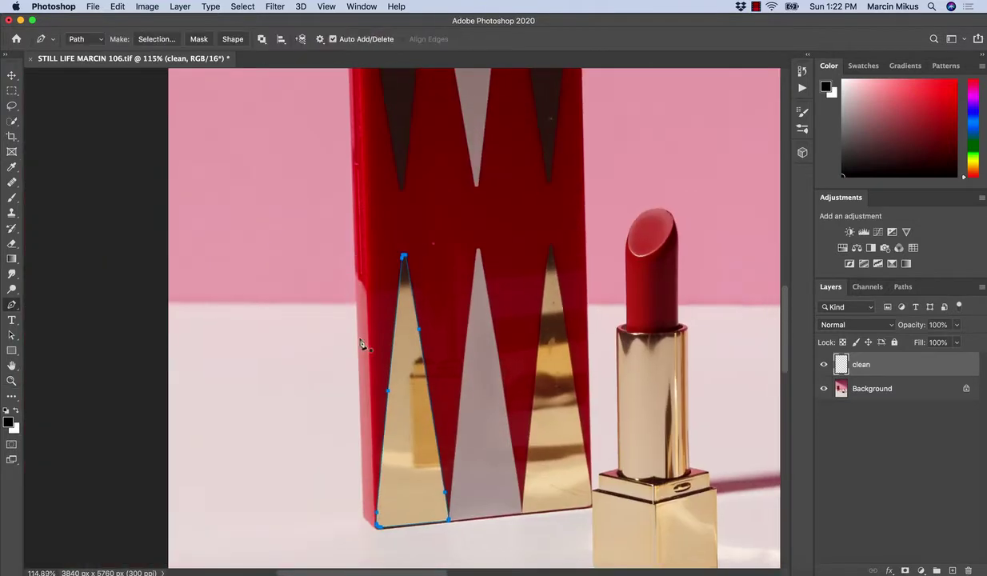
scroll(400, 343, down, 5)
key(z)
drag(411, 245, 449, 262)
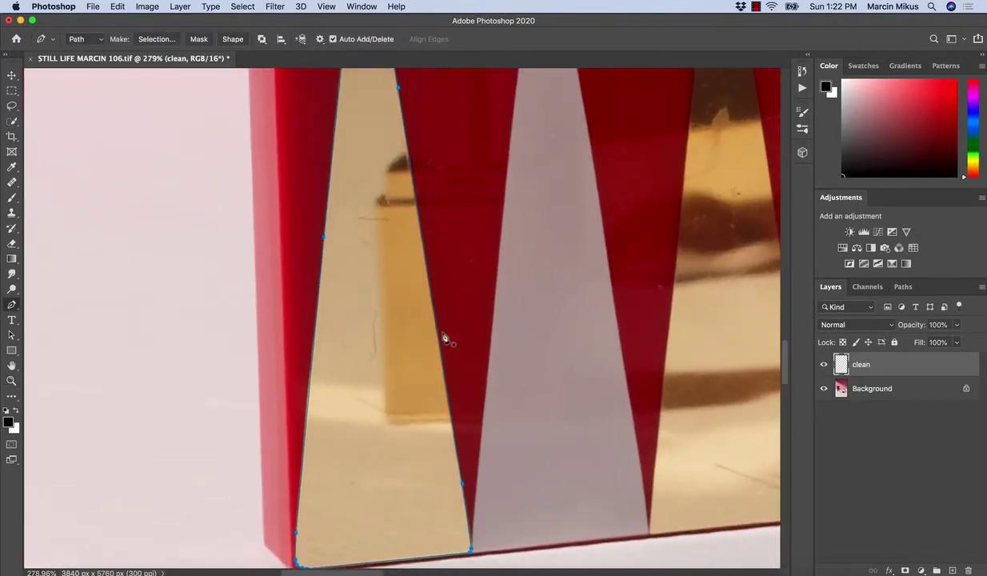
right_click(436, 217)
click(454, 262)
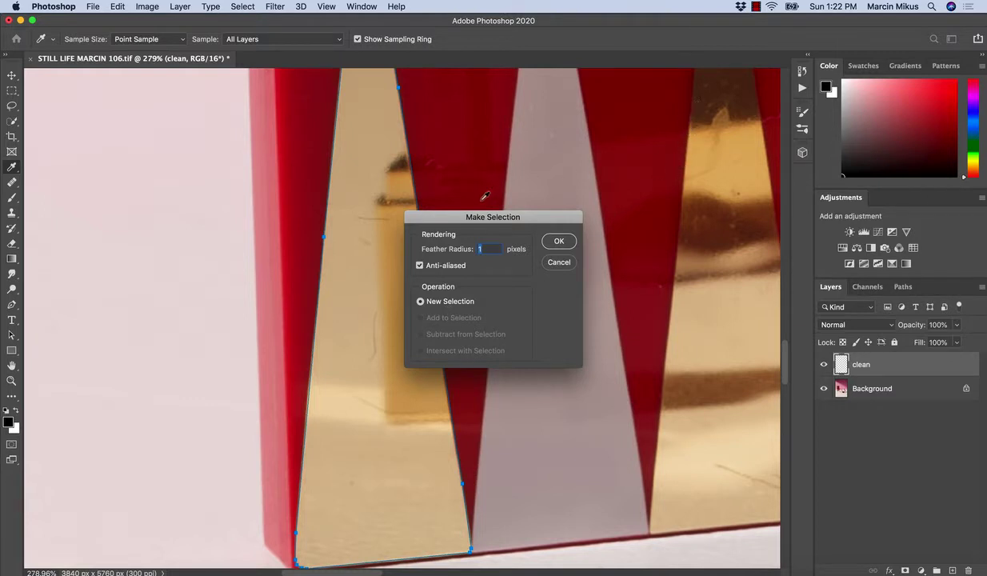
click(558, 241)
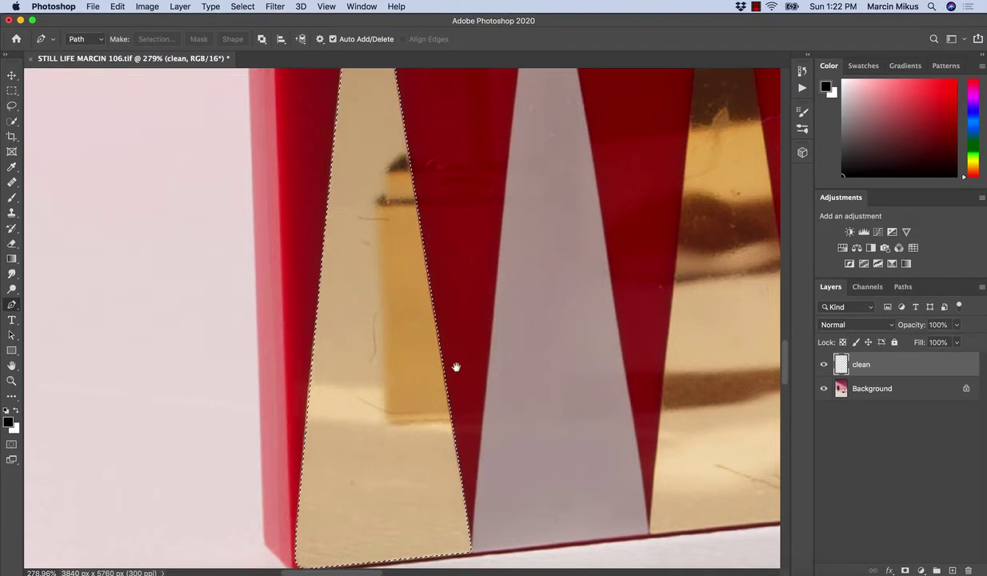
Step: Clone clean gold with the Clone Stamp over the selected triangle's dark tip and the lower end of its reflection
mouse_move(439, 385)
mouse_down()
mouse_move(476, 309)
mouse_move(420, 387)
mouse_up()
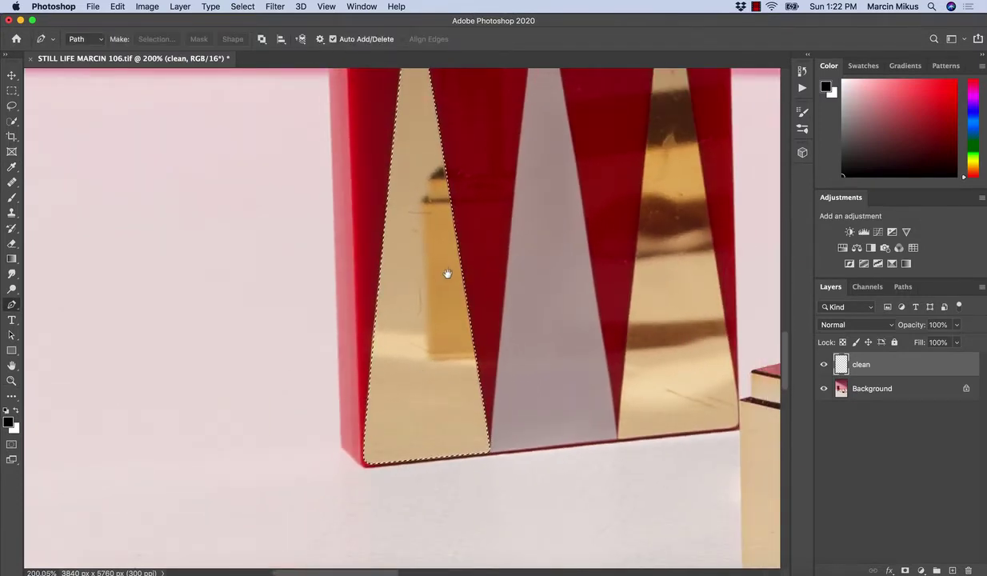
drag(447, 273, 439, 328)
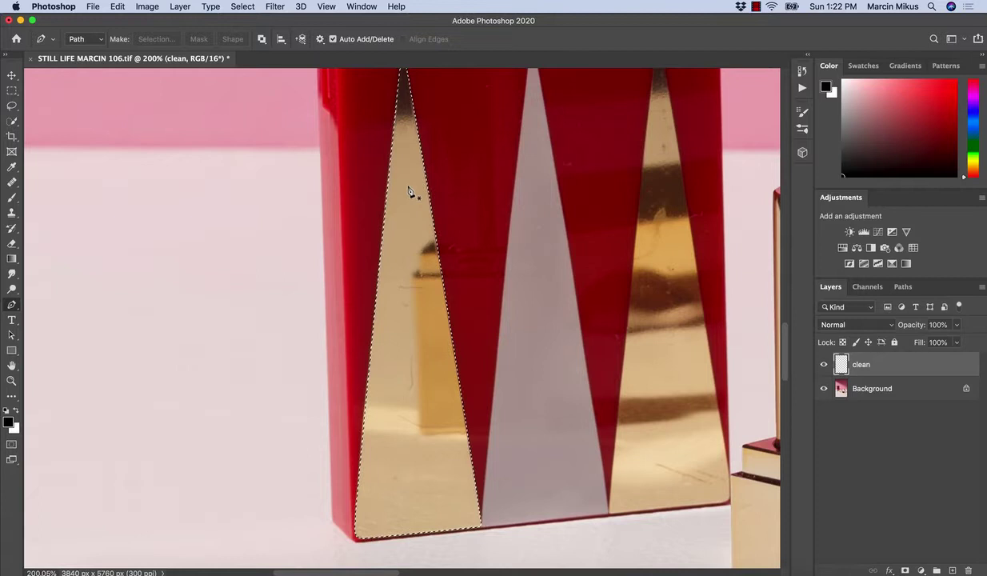
key(s)
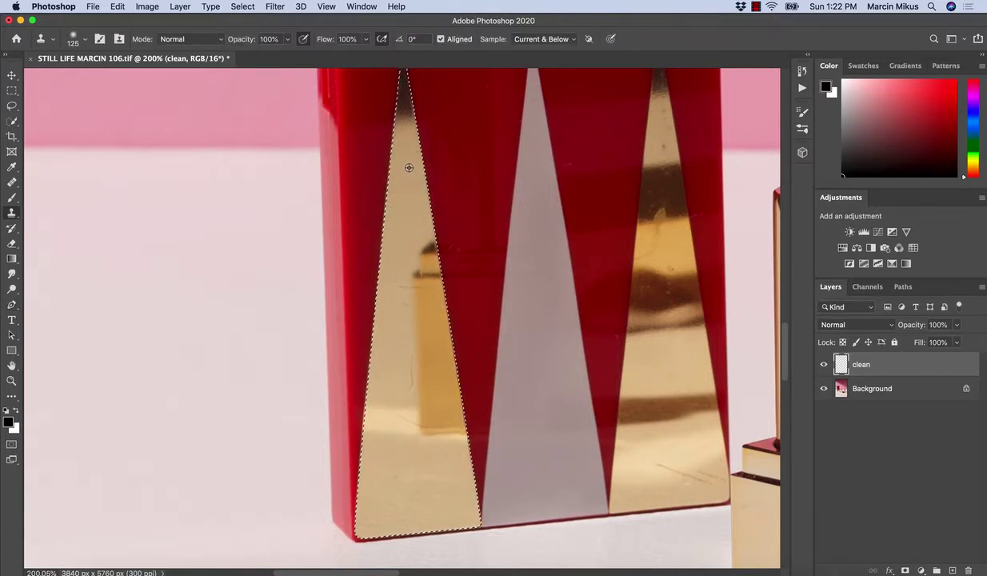
scroll(402, 152, up, 2)
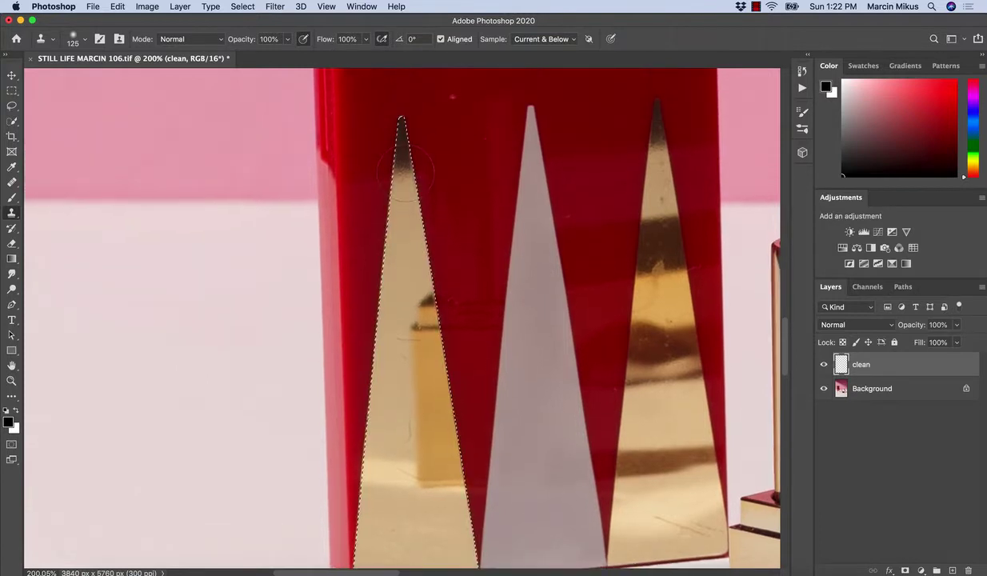
mouse_move(406, 121)
mouse_down()
mouse_move(402, 152)
mouse_move(400, 139)
mouse_up()
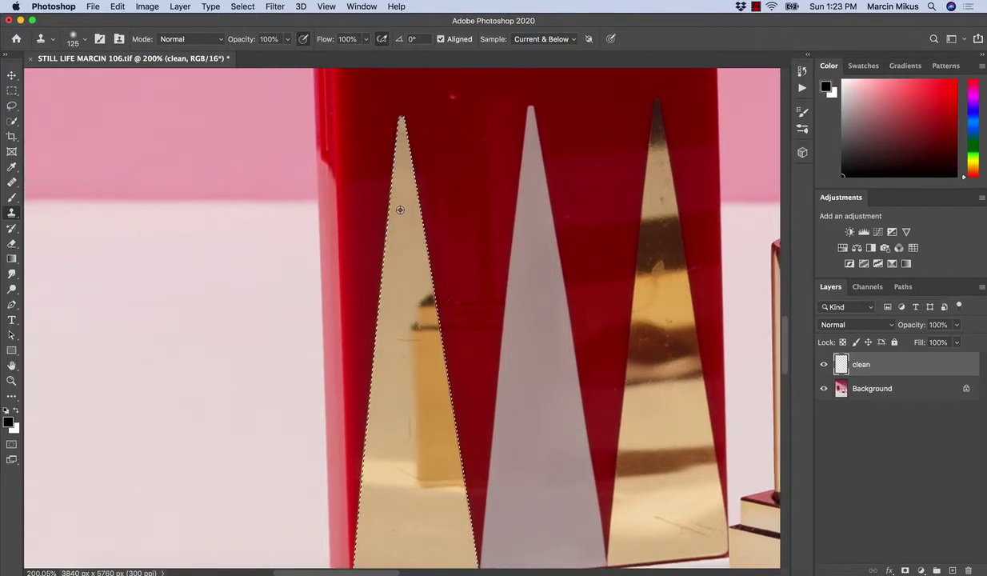
drag(415, 288, 408, 160)
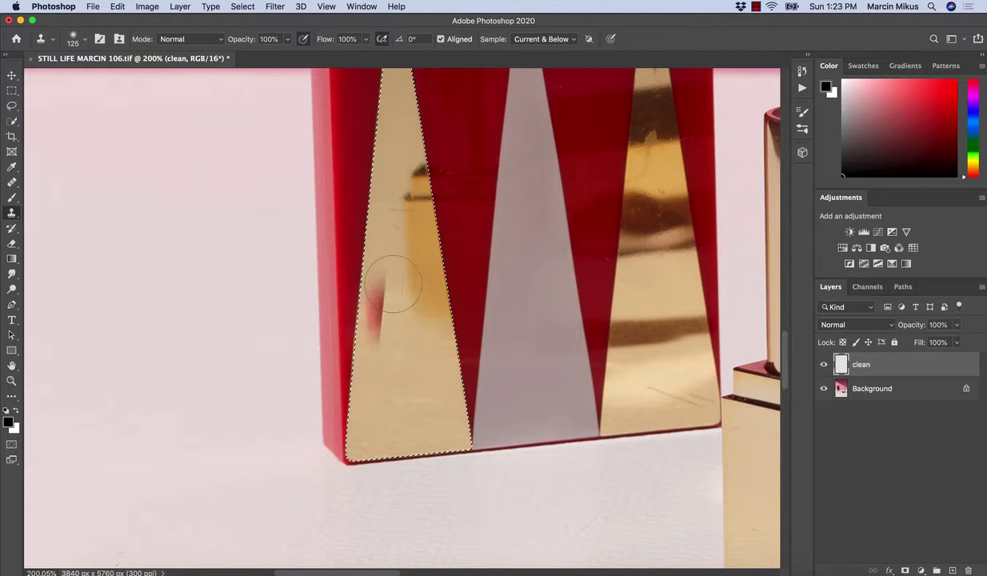
drag(393, 284, 384, 318)
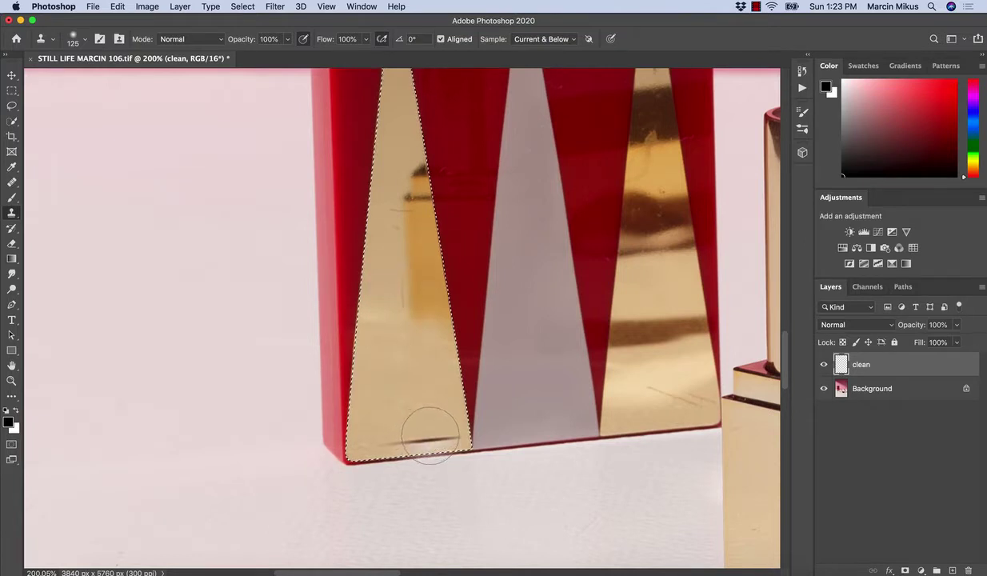
Step: Choose the soft DB Brush preset at 120 px and 0% hardness, keeping the gold triangle selected
key(b)
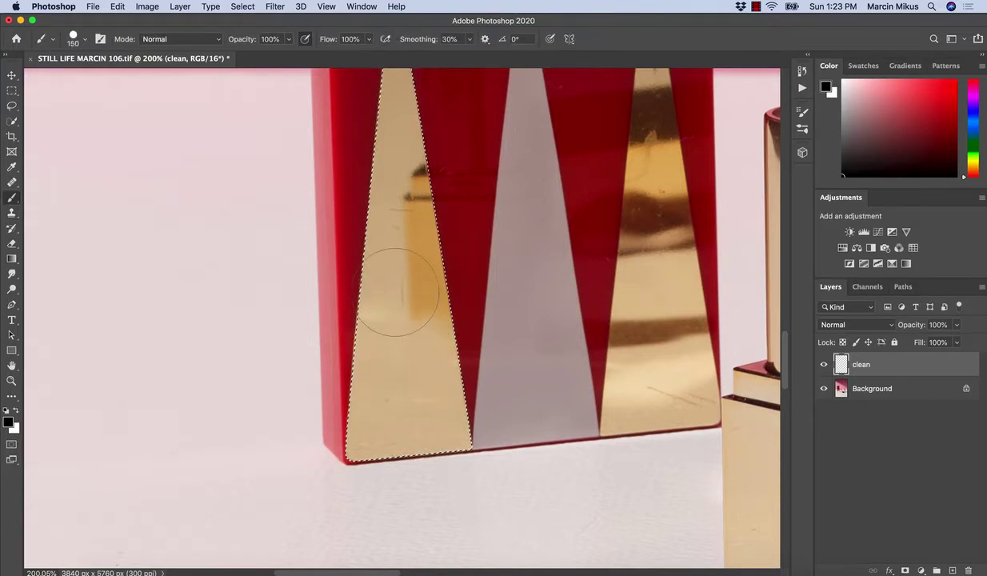
key(ctrl+d)
drag(416, 295, 402, 362)
key(ctrl+shift+d)
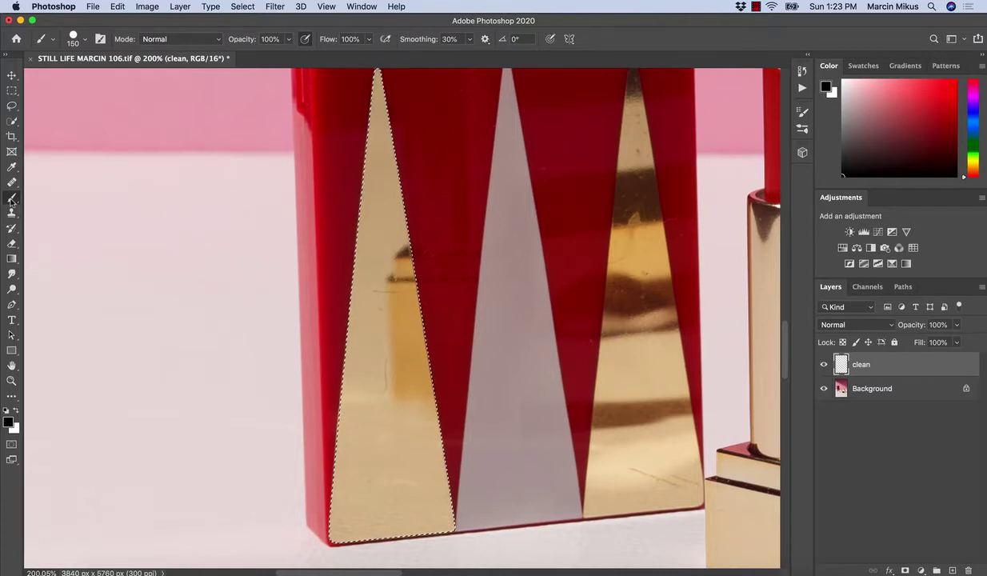
click(84, 38)
drag(144, 150, 146, 220)
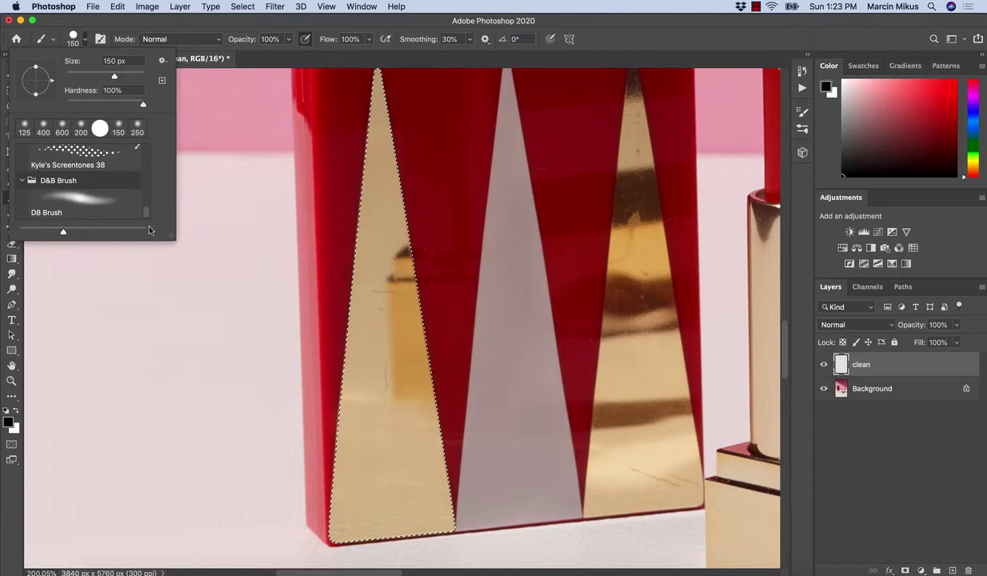
click(96, 202)
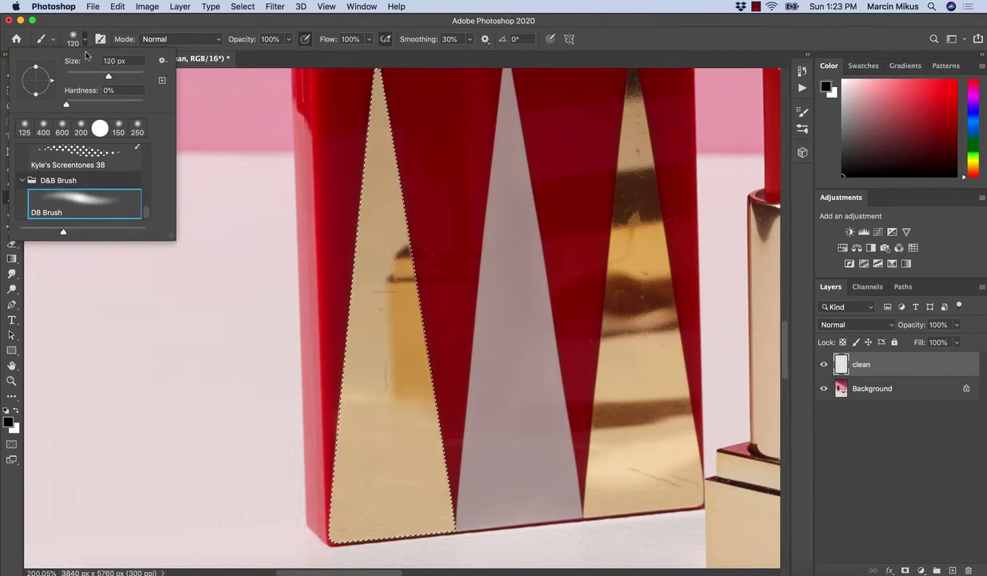
click(84, 40)
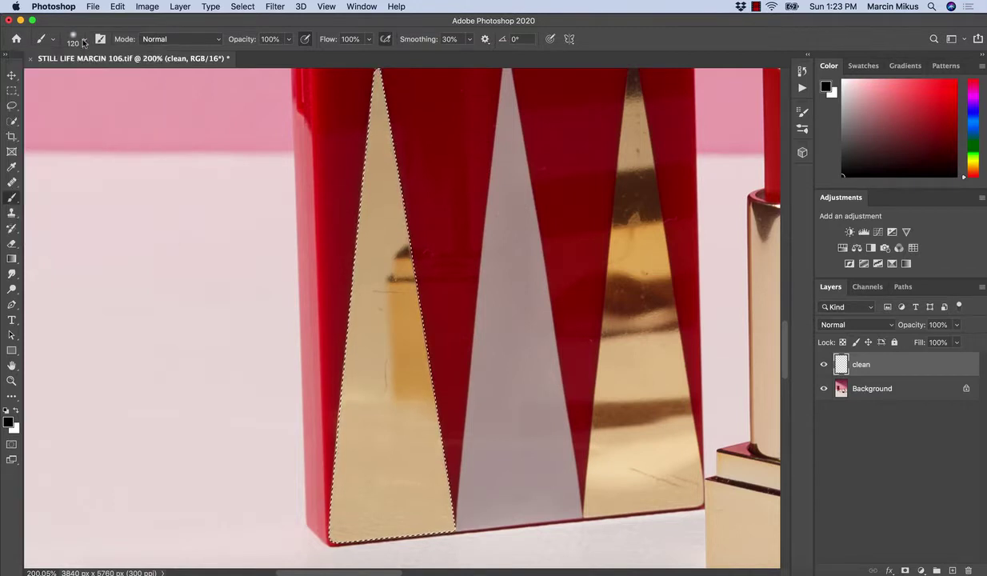
Step: Try to paint over the selected triangle's reflection with sampled gold, using the brush enlarged to 400 px
alt+click(391, 221)
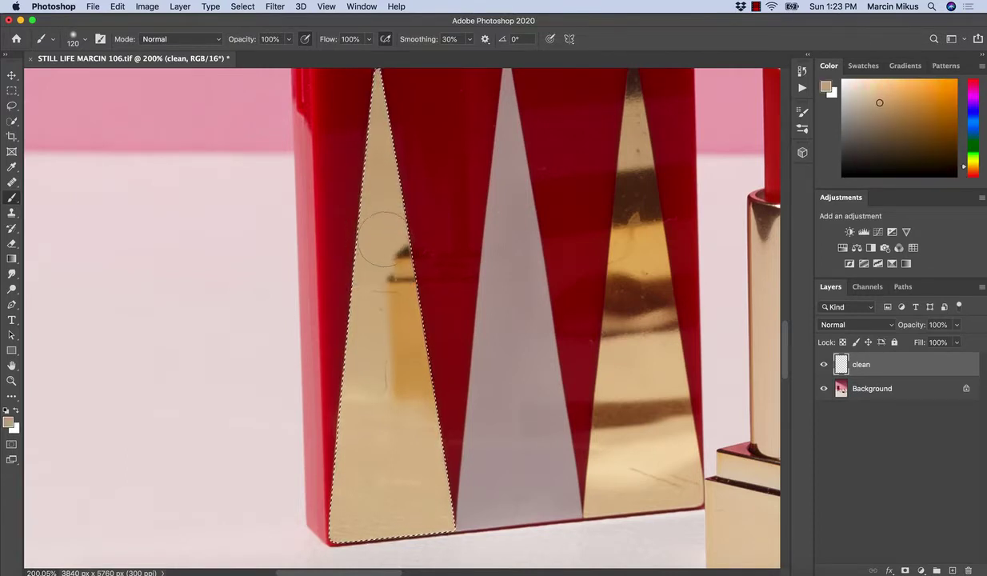
click(362, 294)
key(bracketright)
key(bracketright)
key(bracketright)
key(bracketright)
key(bracketright)
key(bracketright)
key(bracketright)
key(bracketright)
key(bracketright)
key(bracketright)
mouse_move(390, 253)
mouse_down()
mouse_move(391, 353)
mouse_move(402, 389)
mouse_move(387, 504)
mouse_move(454, 488)
mouse_up()
key(super+z)
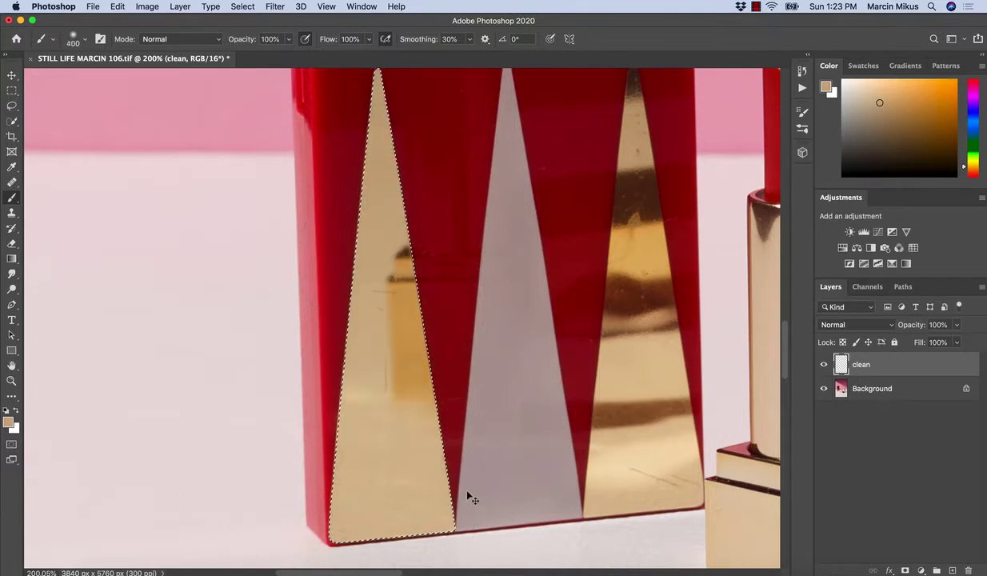
Step: Paint out the triangle's reflection and blemishes down to its base with a 250 px brush, resampling the neighbouring gold
drag(396, 302, 373, 326)
key(bracketleft)
key(bracketleft)
alt+click(377, 313)
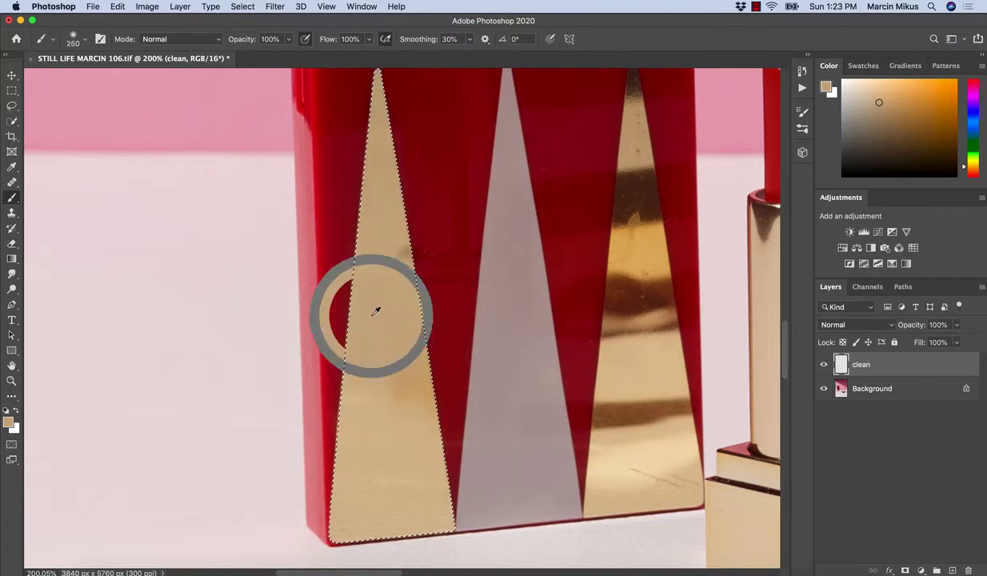
mouse_move(392, 284)
mouse_down()
mouse_move(404, 262)
mouse_move(403, 355)
mouse_move(381, 389)
mouse_up()
alt+click(379, 424)
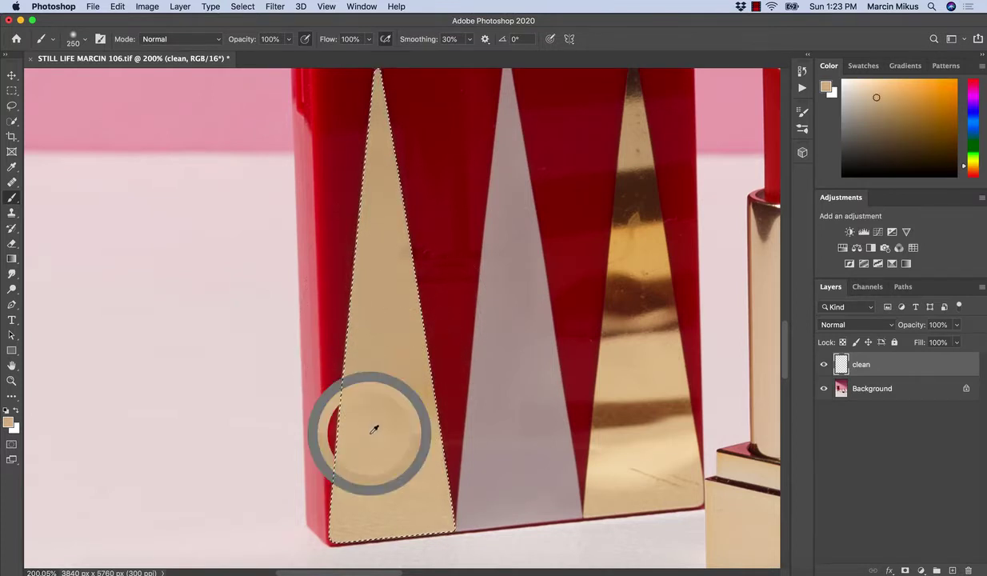
alt+click(369, 480)
mouse_move(370, 488)
mouse_down()
mouse_move(353, 514)
mouse_move(445, 530)
mouse_up()
Step: Check the painted triangle up close and as a whole, resample its mid-tone gold, and clear the selection
key(z)
drag(390, 439, 336, 439)
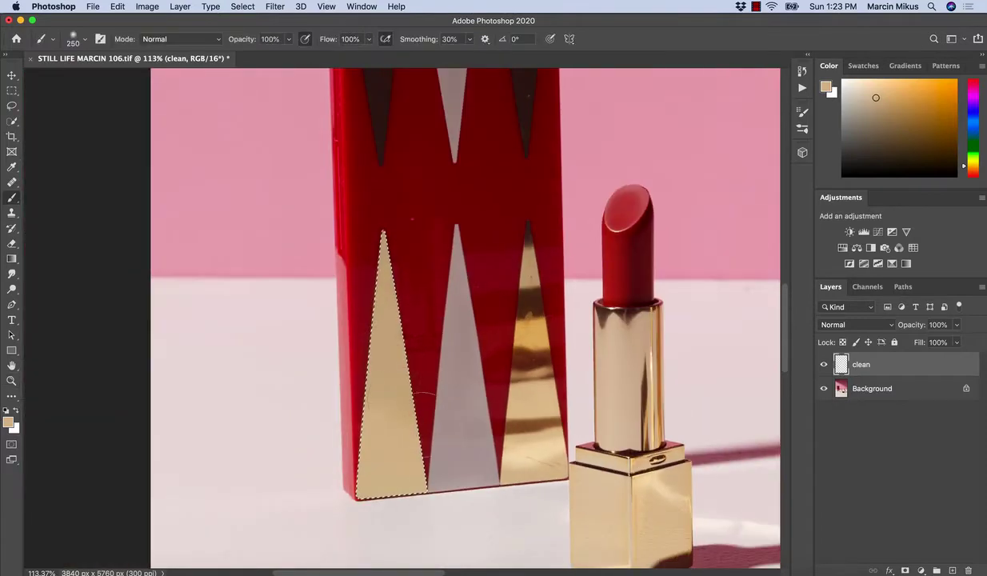
key(z)
drag(403, 468, 458, 467)
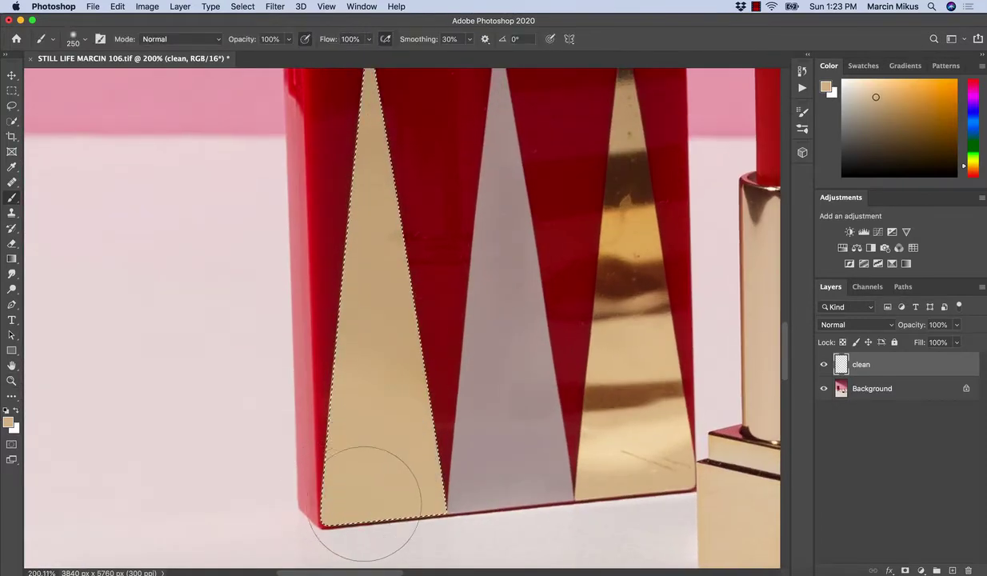
alt+click(376, 268)
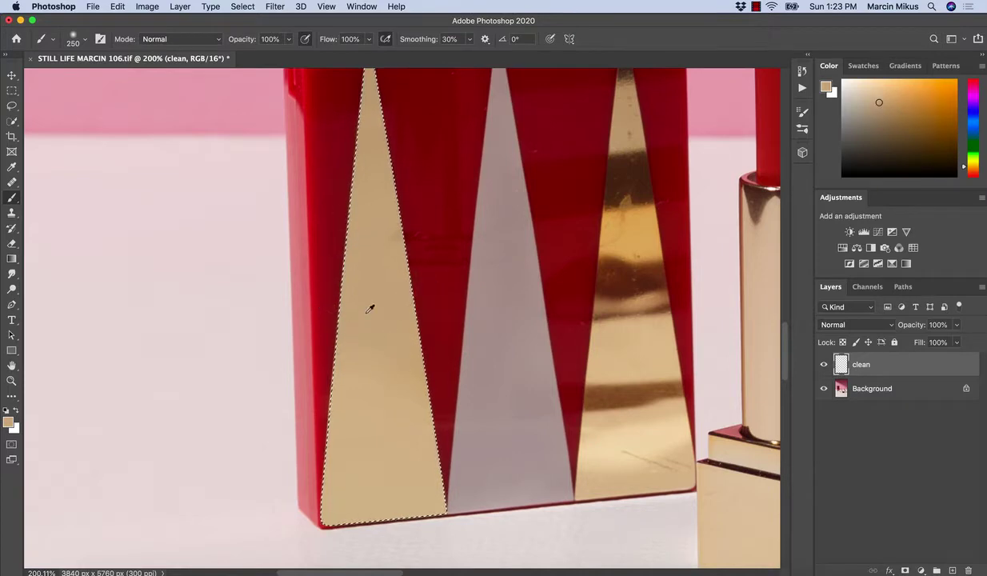
key(z)
drag(370, 308, 361, 352)
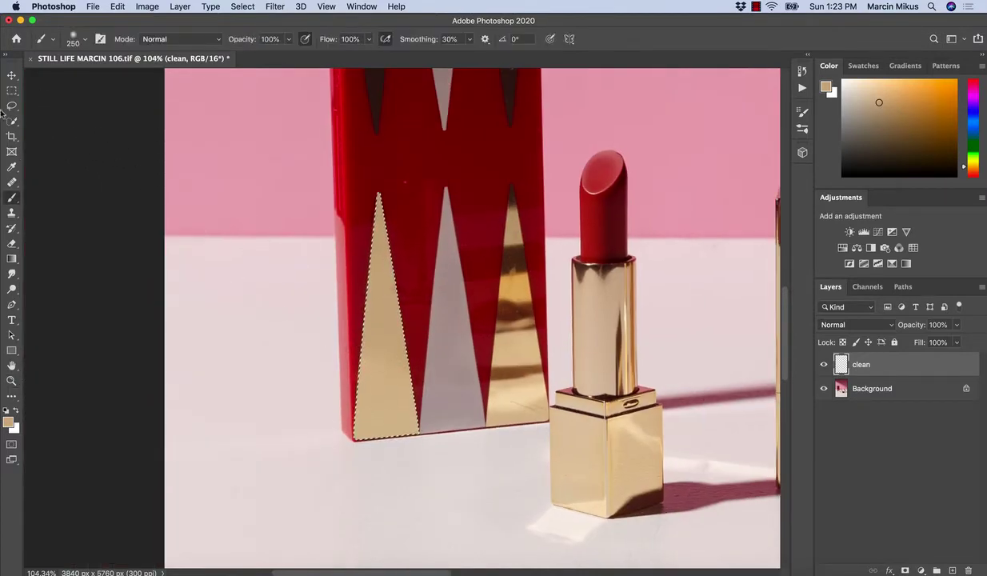
key(l)
key(ctrl+d)
Step: Compare the photo before and after the retouch by hiding and showing the clean layer
key(z)
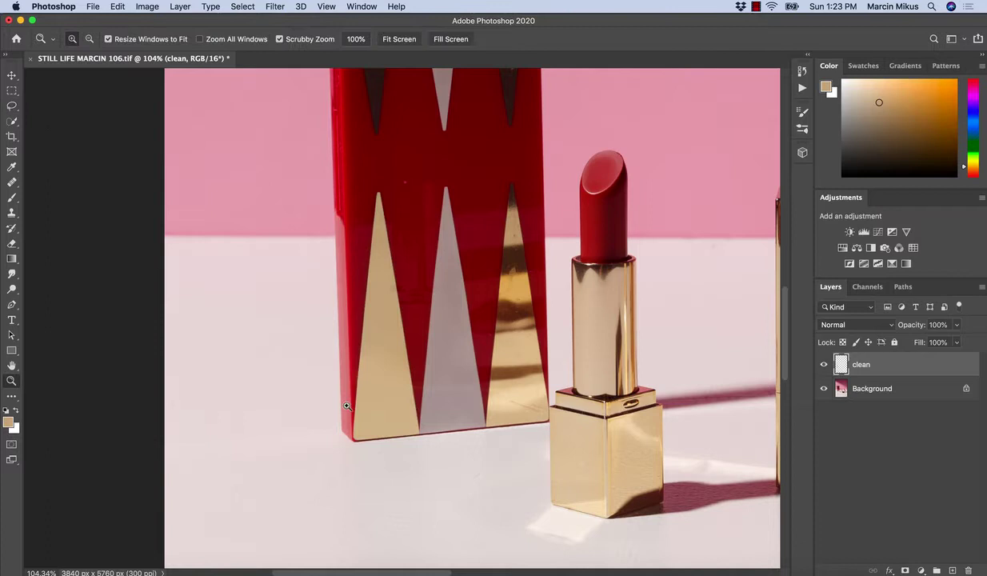
drag(343, 405, 412, 487)
key(z)
drag(406, 384, 400, 380)
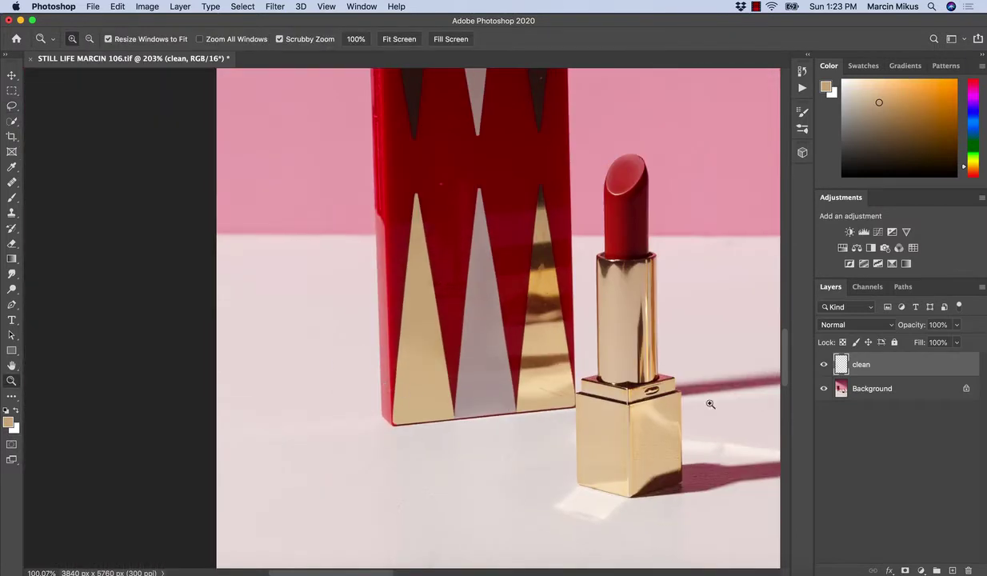
key(l)
click(823, 365)
click(823, 365)
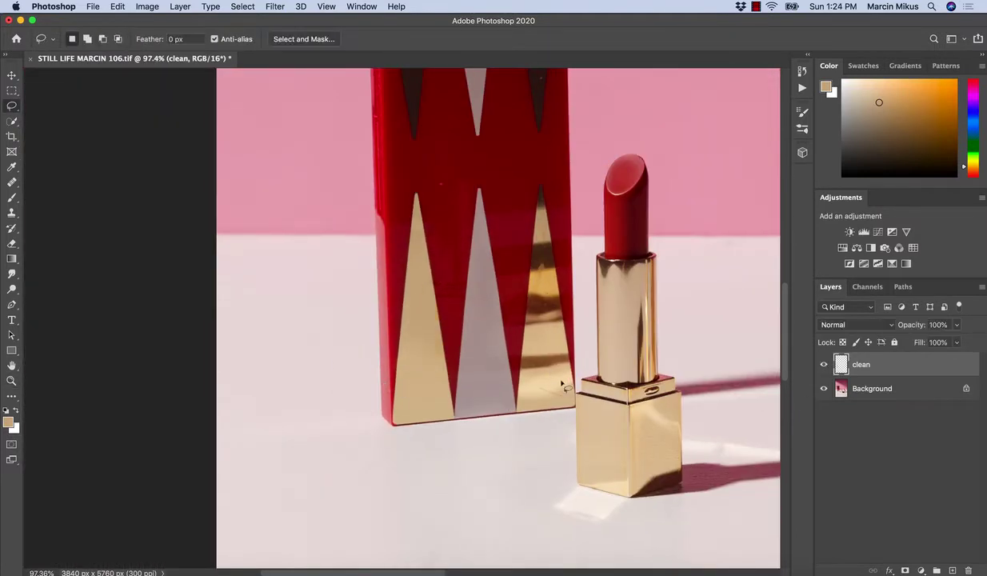
mouse_move(575, 361)
mouse_down()
mouse_move(515, 375)
mouse_move(557, 386)
mouse_up()
key(z)
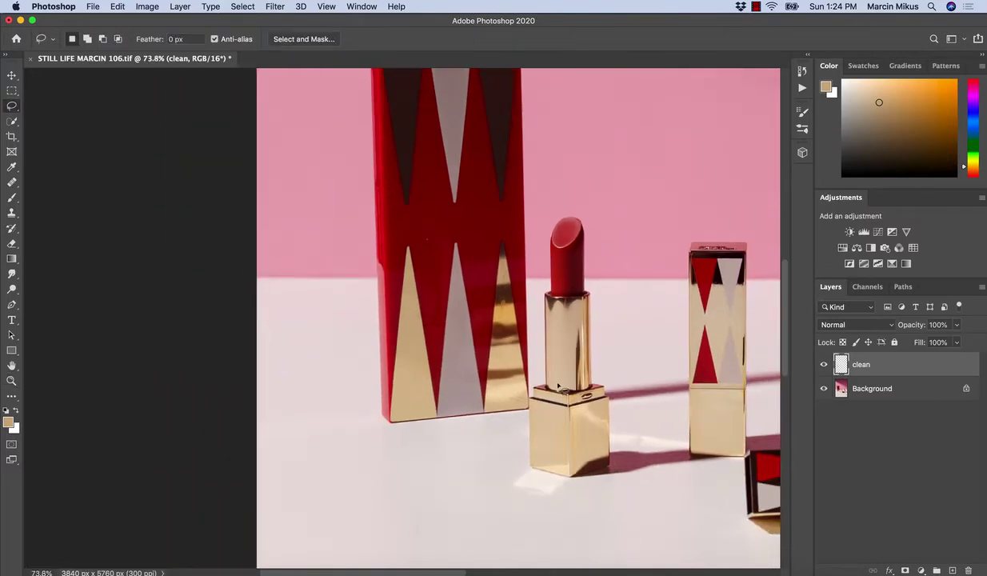
Step: Start a Pen tool path at the tip of the box's right gold triangle and trace down its left edge
key(z)
mouse_move(489, 264)
mouse_down()
mouse_move(497, 148)
mouse_move(524, 141)
mouse_move(544, 202)
mouse_up()
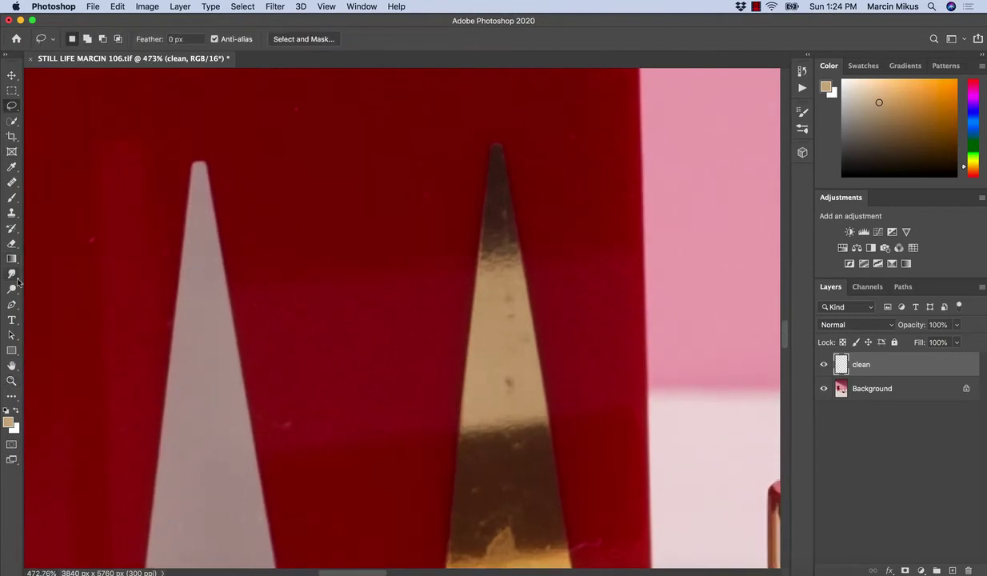
click(12, 304)
click(498, 148)
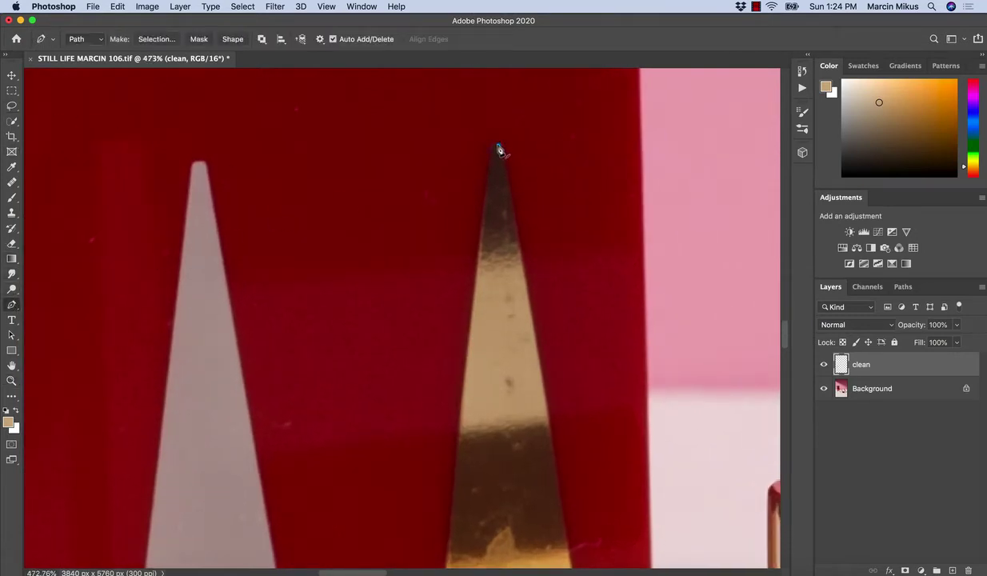
click(459, 435)
key(space)
drag(462, 465, 462, 192)
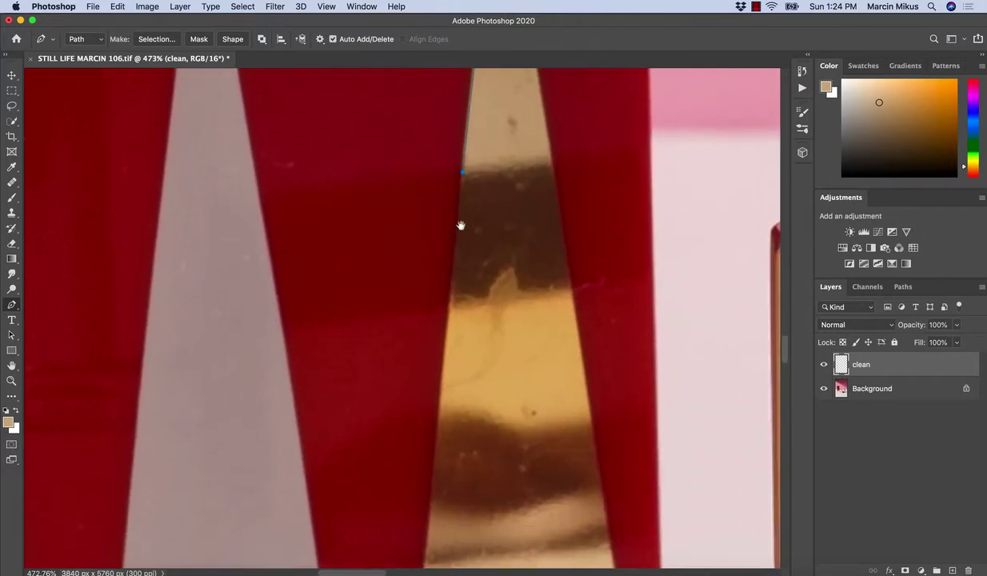
key(super+z)
drag(450, 307, 440, 142)
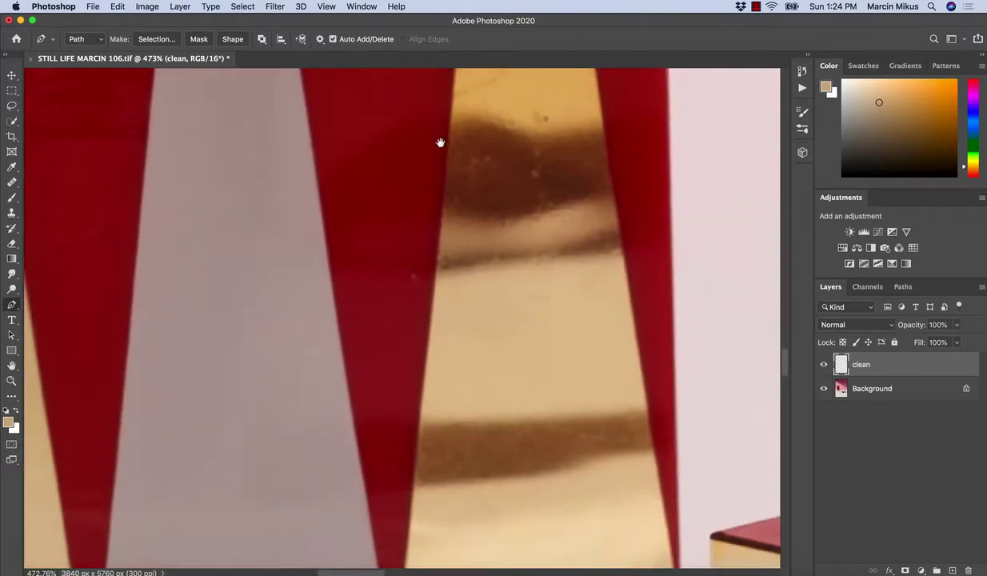
drag(420, 428, 414, 249)
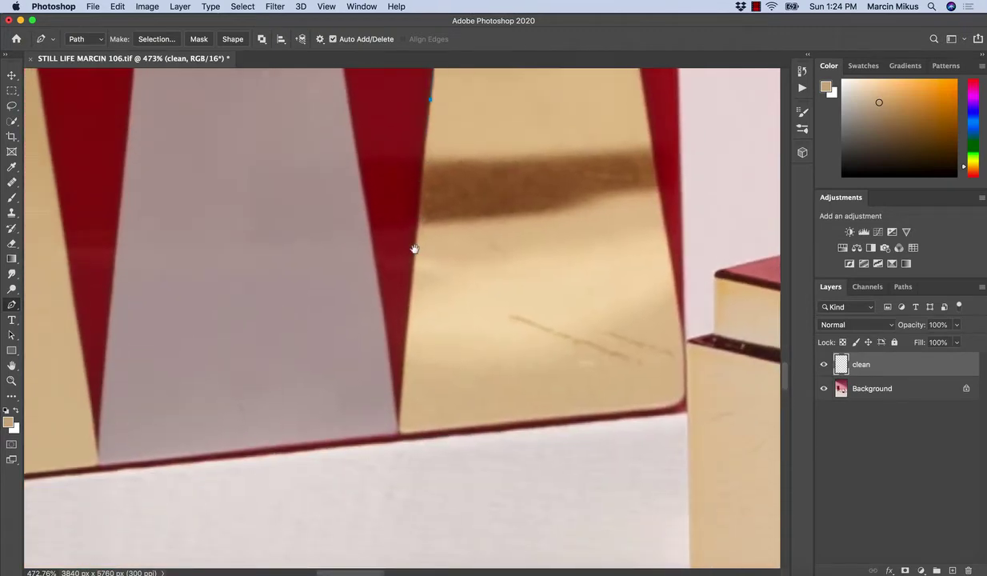
Step: Trace the path along the right gold triangle's base and around its rounded lower corner
click(400, 408)
click(674, 410)
key(super+z)
click(669, 407)
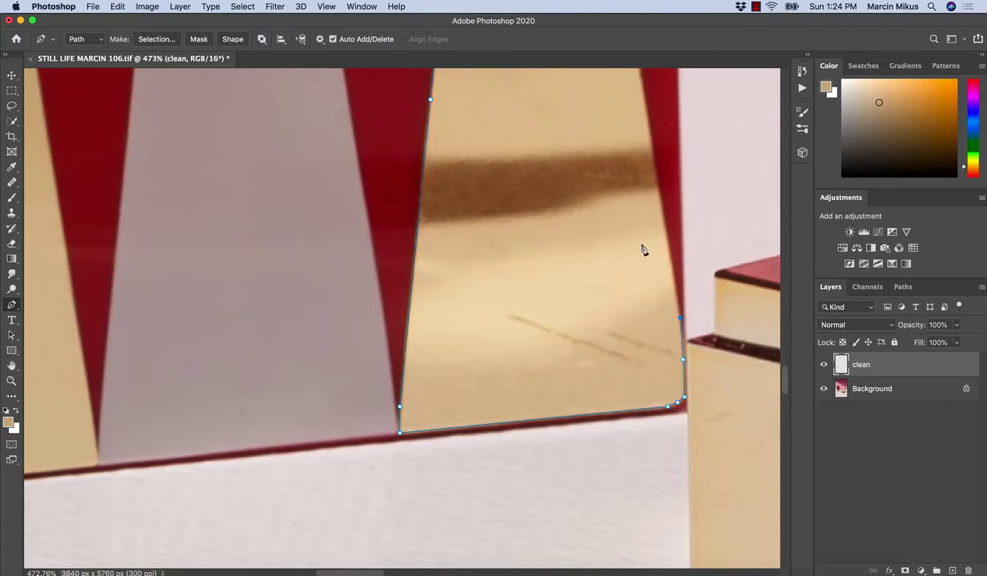
Step: Trace the path up the right gold triangle's right edge and close it at the tip
scroll(642, 249, up, 6)
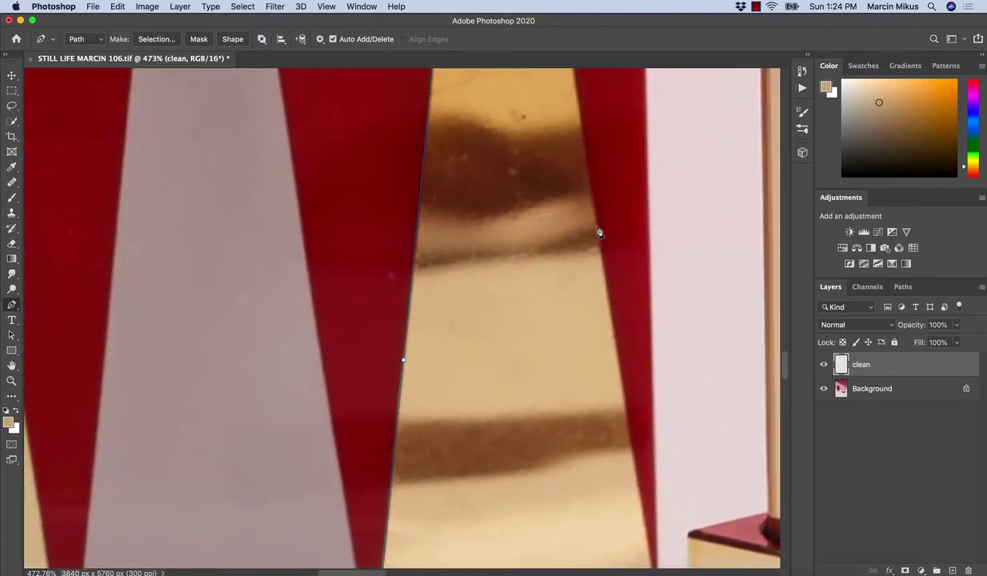
click(597, 227)
scroll(555, 260, up, 7)
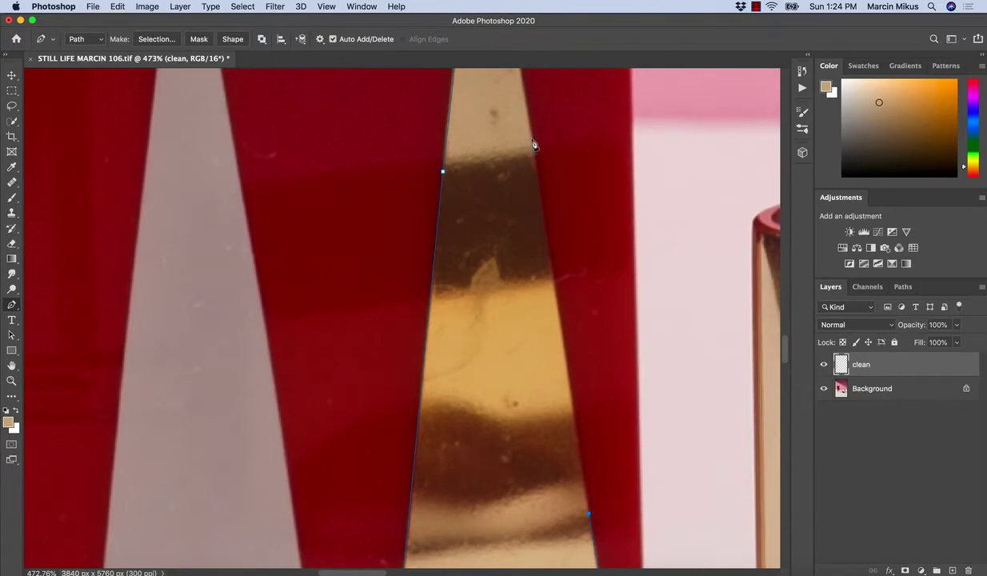
scroll(519, 141, up, 6)
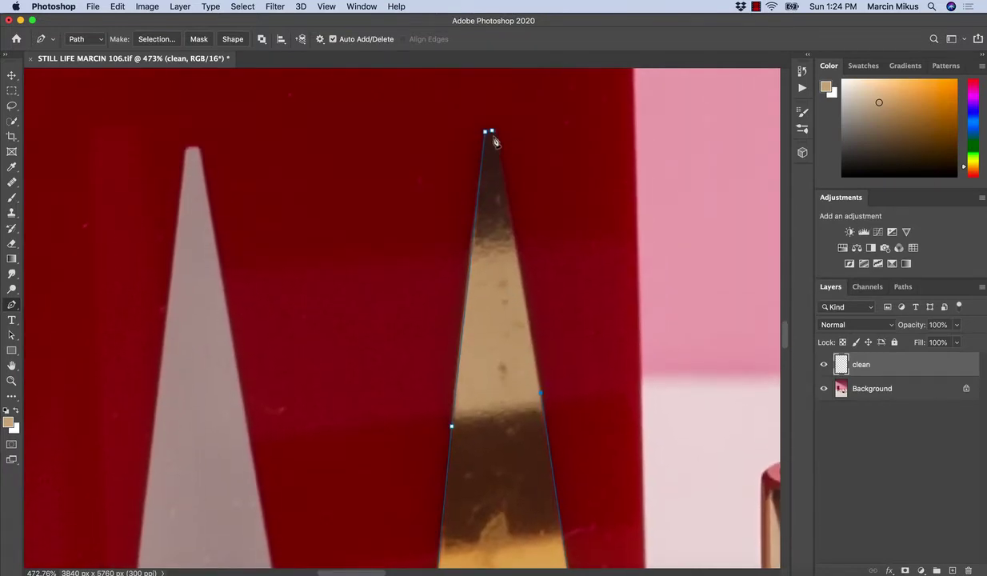
click(493, 133)
key(super+space)
drag(503, 204, 449, 245)
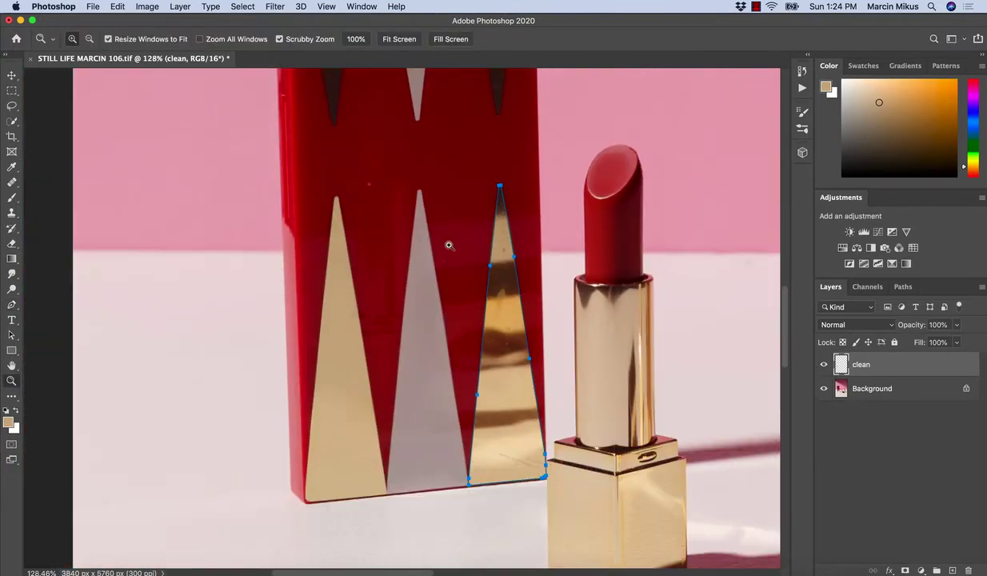
drag(521, 411, 531, 393)
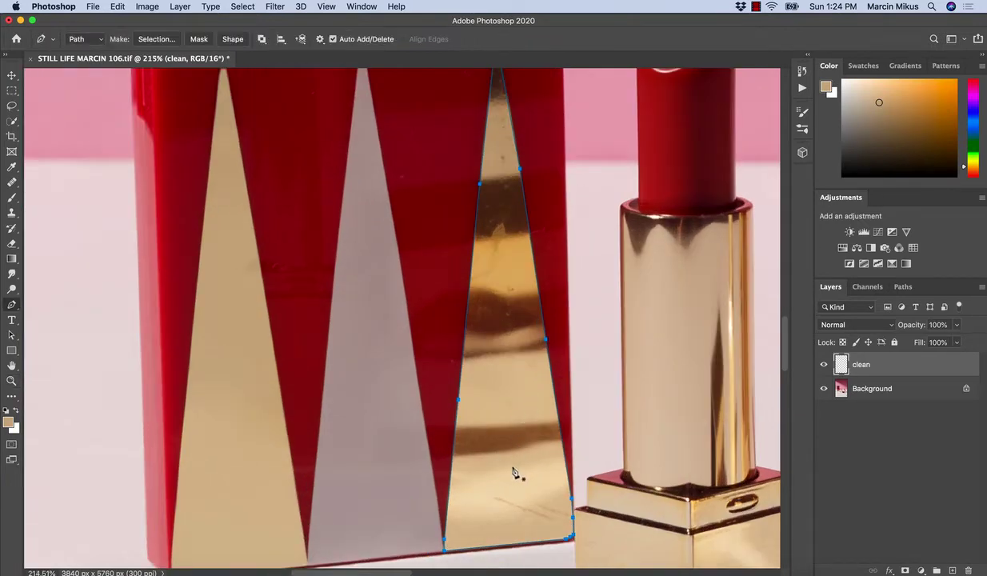
key(b)
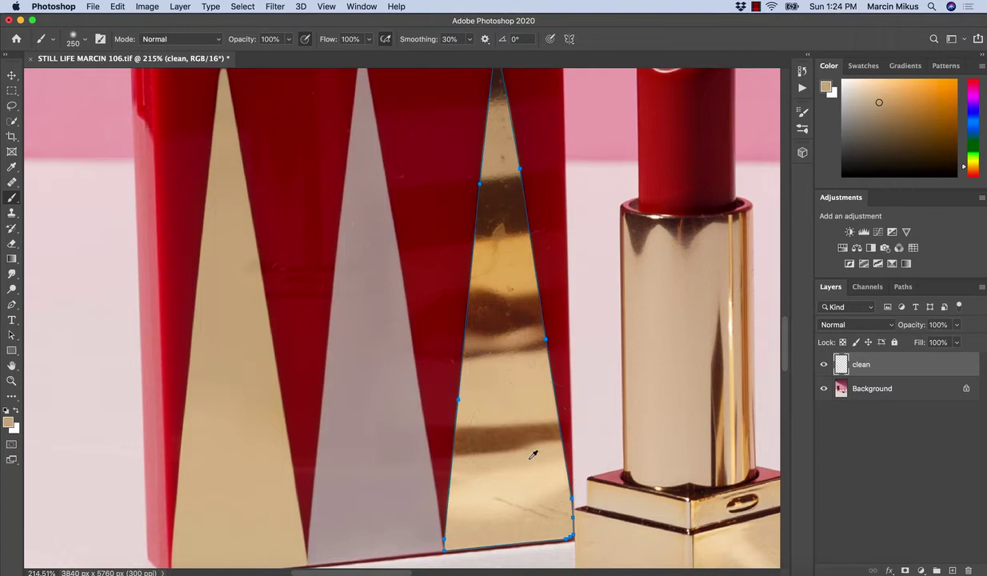
alt+click(533, 454)
alt+click(525, 462)
mouse_move(512, 472)
mouse_down()
mouse_move(463, 479)
mouse_move(496, 502)
mouse_up()
Step: Convert the right triangle's path into a new anti-aliased selection with a feather radius of 1 pixel
click(12, 305)
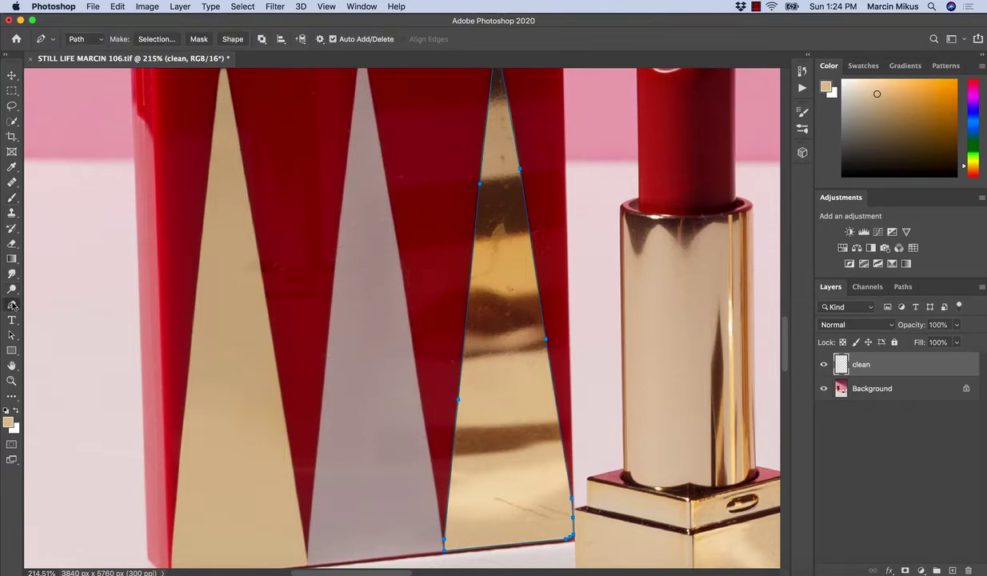
right_click(434, 270)
click(466, 320)
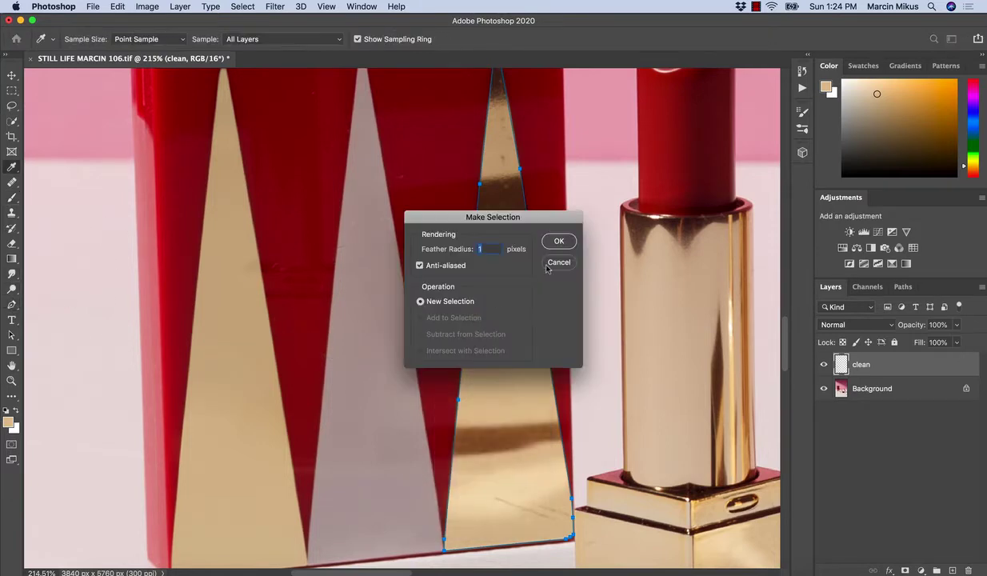
click(560, 241)
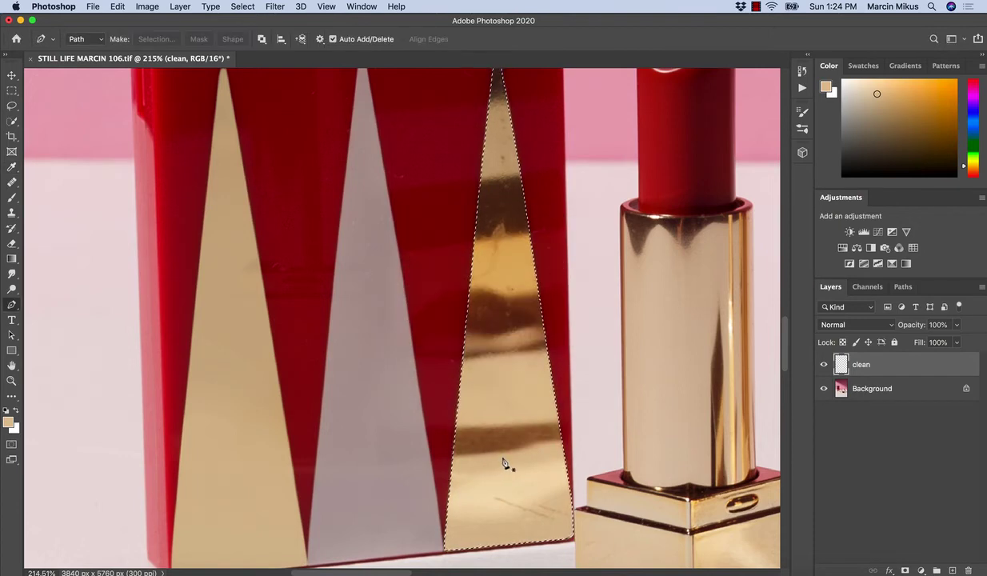
Step: Paint sampled gold tones over the scratches and dark bands in the right triangle with the size 250 brush up to its tip, and deselect
key(b)
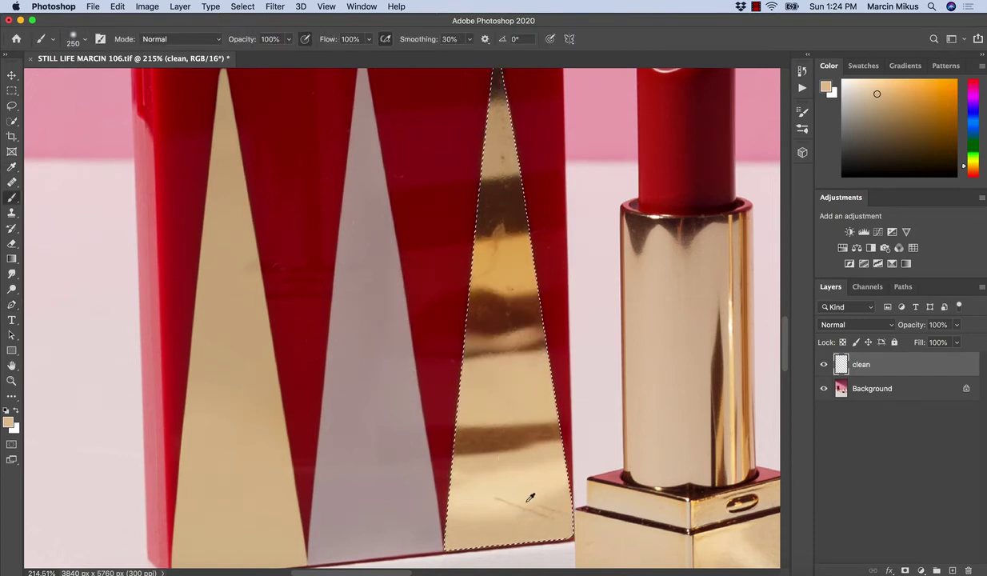
alt+click(484, 512)
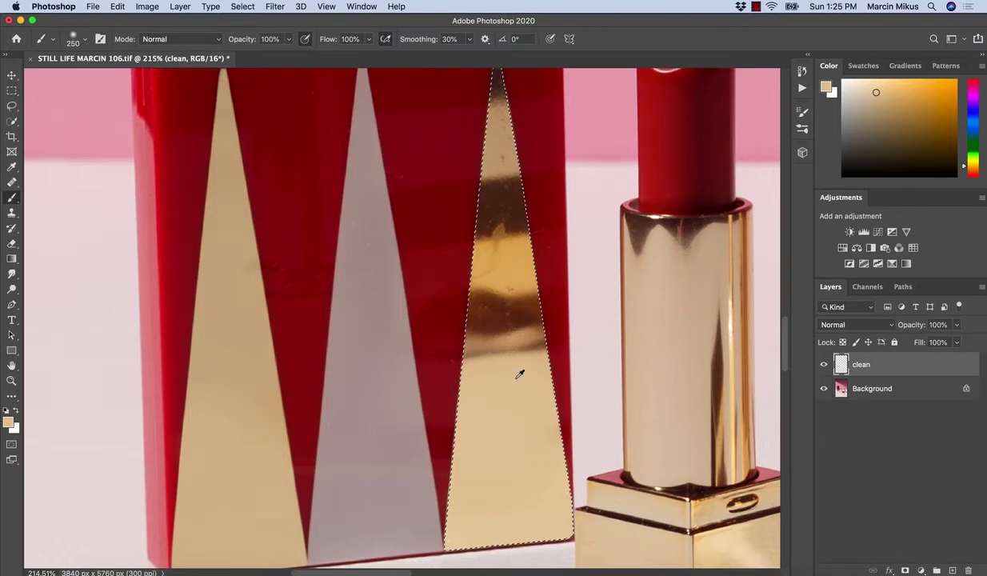
alt+click(499, 164)
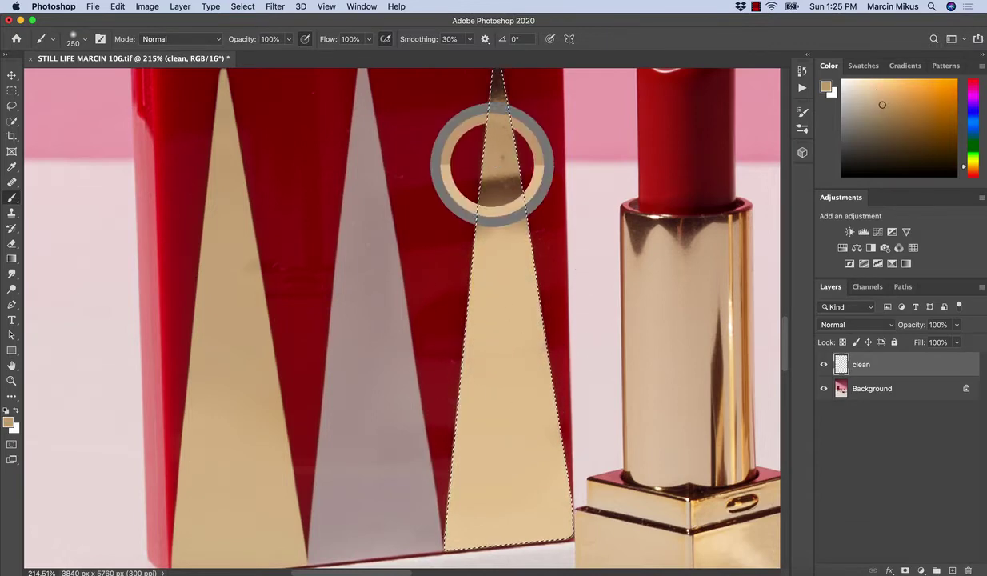
alt+click(507, 307)
drag(484, 226, 460, 333)
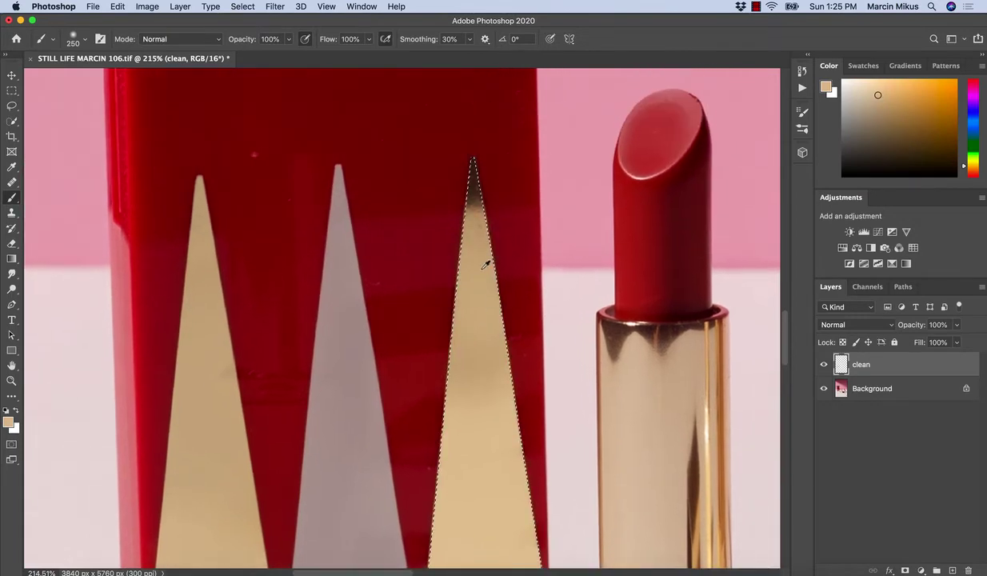
alt+click(474, 245)
click(472, 194)
drag(486, 381, 309, 379)
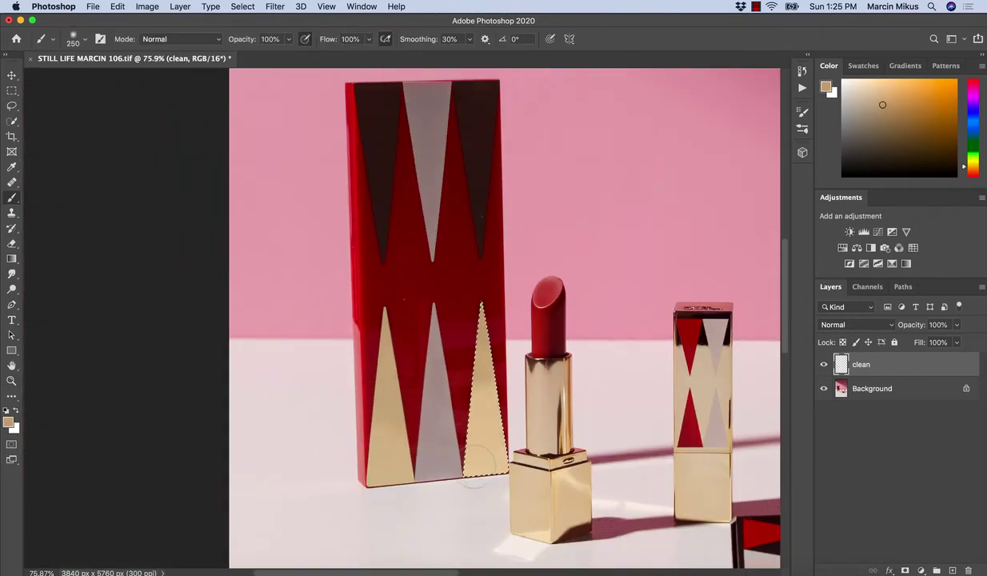
click(12, 91)
click(467, 408)
Step: Reduce the brush size to 7 and touch up the right edge of the right gold triangle near its tip
key(z)
click(476, 382)
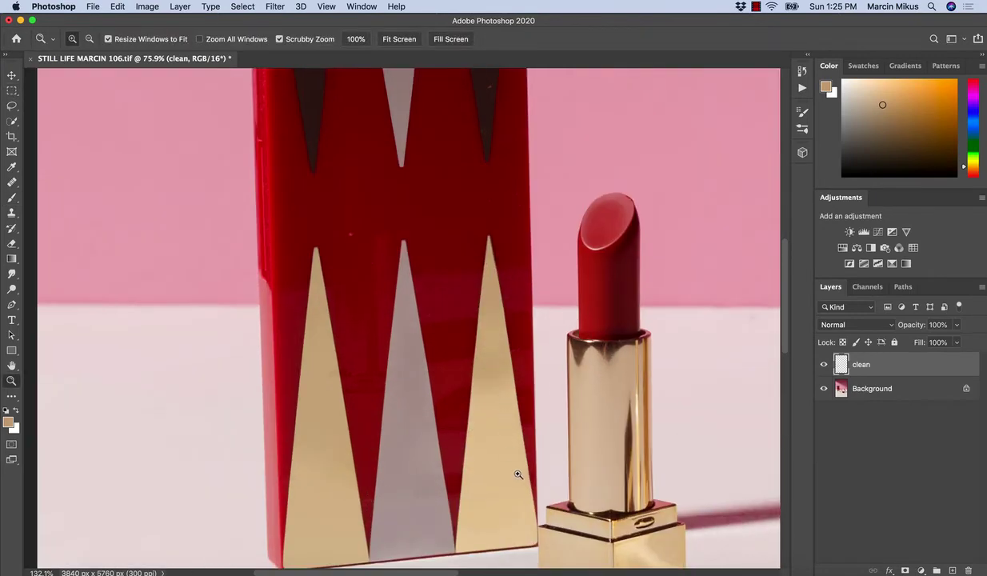
drag(479, 351, 552, 356)
key(z)
key(m)
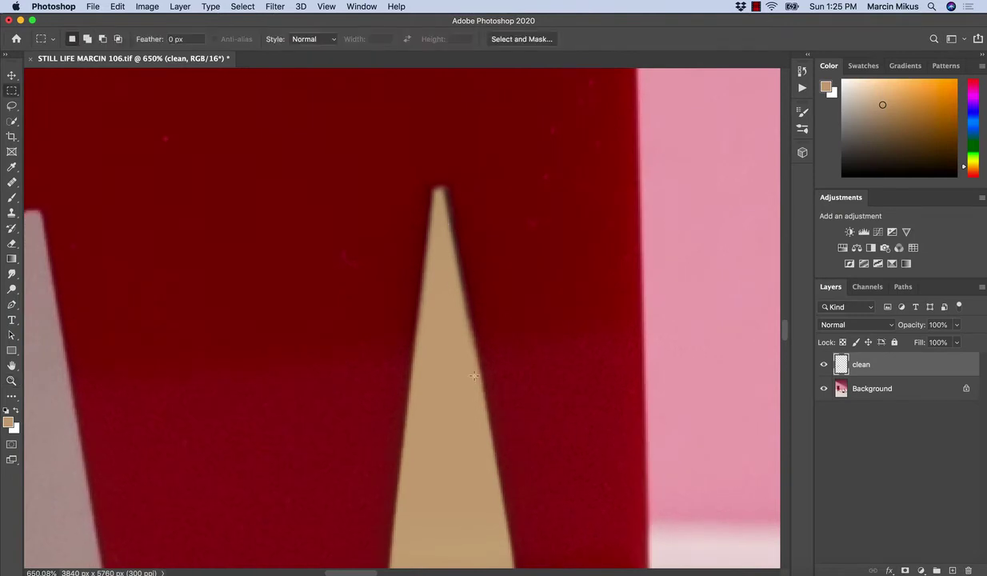
key(b)
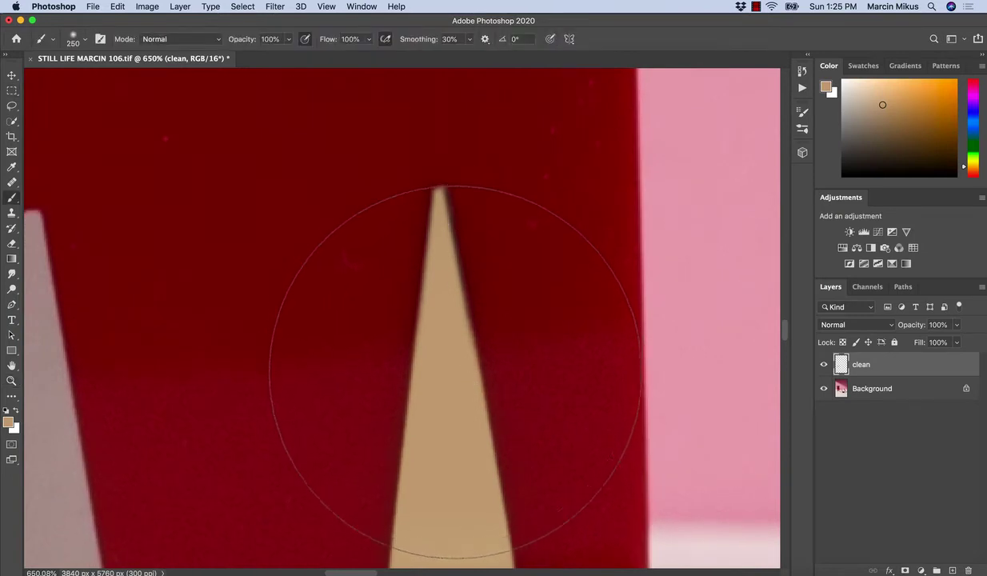
key(bracketleft)
key(bracketleft)
key(bracketleft)
key(bracketleft)
key(bracketleft)
key(bracketleft)
key(bracketleft)
key(bracketleft)
key(bracketleft)
key(bracketleft)
key(bracketleft)
key(bracketleft)
key(bracketleft)
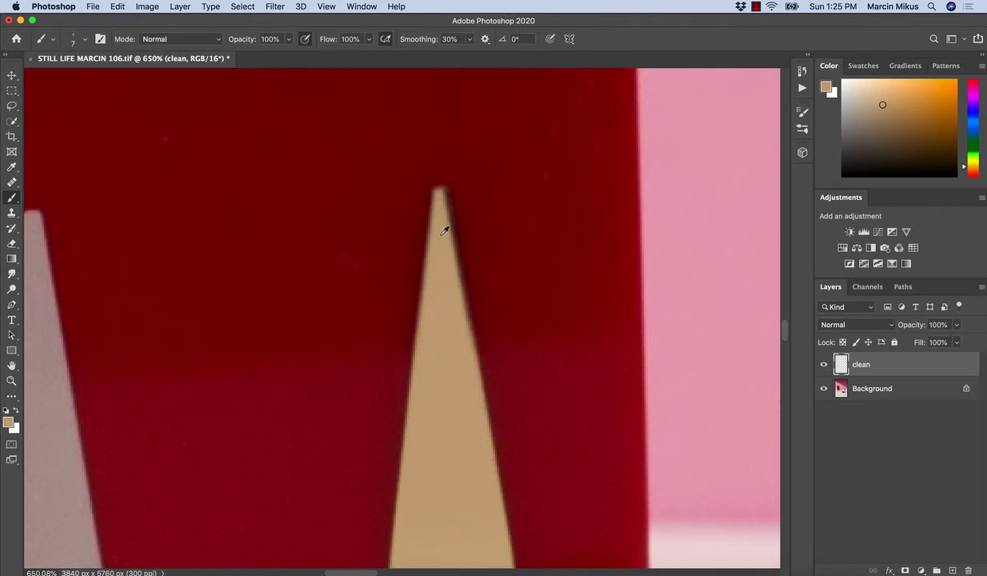
drag(448, 252, 466, 328)
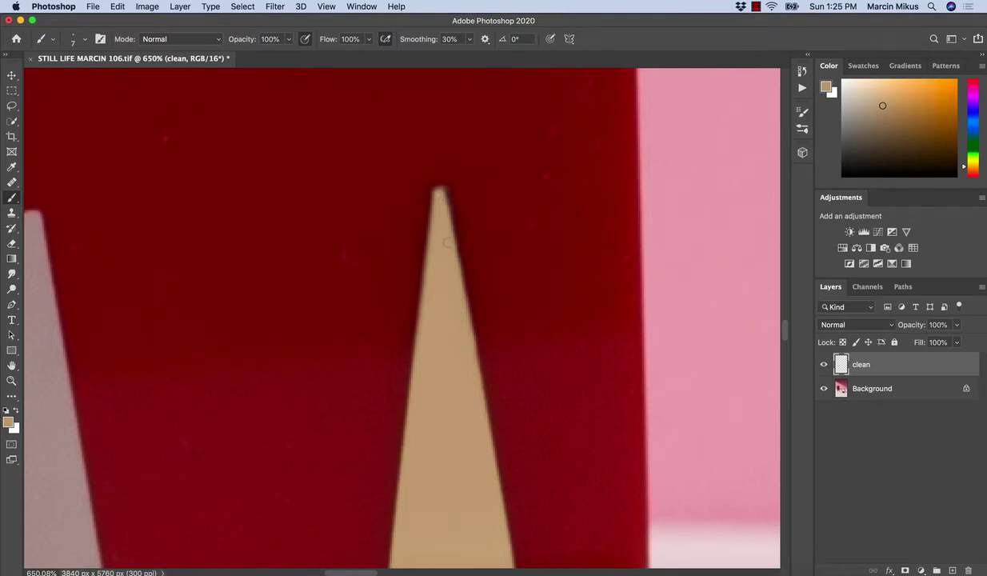
Step: Review the whole composition and examine the lipsticks' gold surfaces up close for remaining flaws
key(z)
mouse_move(462, 377)
mouse_down()
mouse_move(439, 405)
mouse_move(390, 396)
mouse_up()
drag(456, 428, 400, 432)
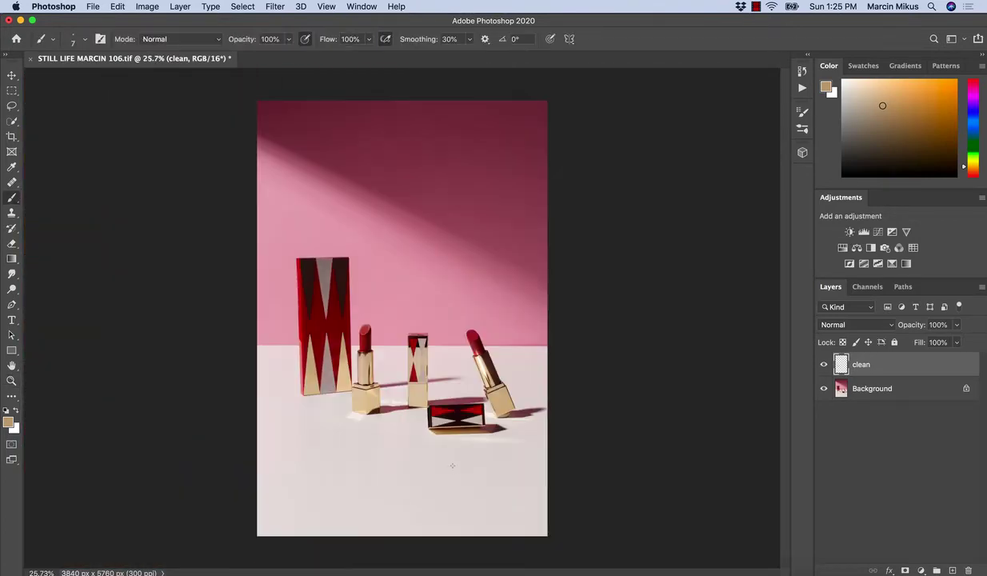
drag(316, 359, 353, 391)
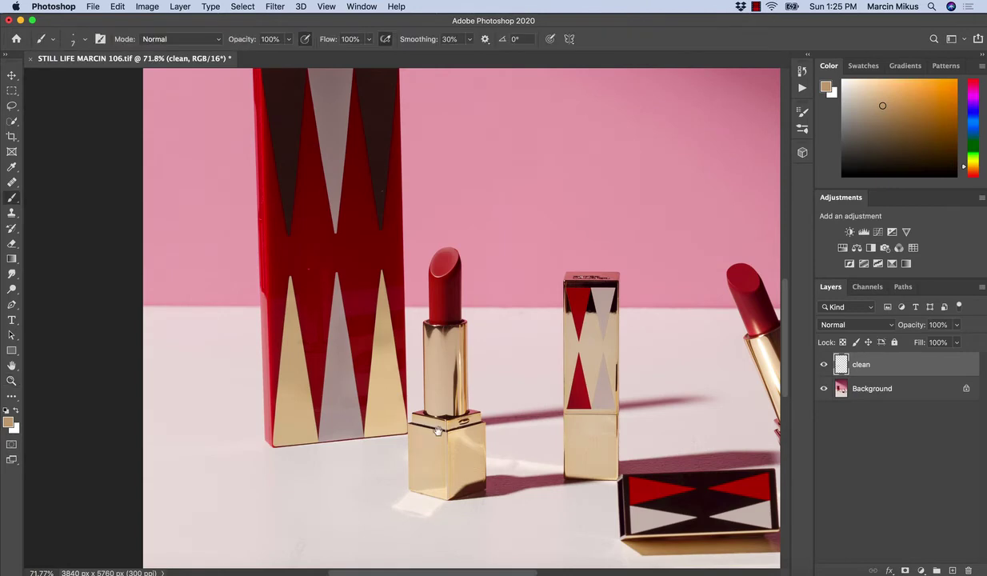
drag(437, 430, 378, 380)
key(z)
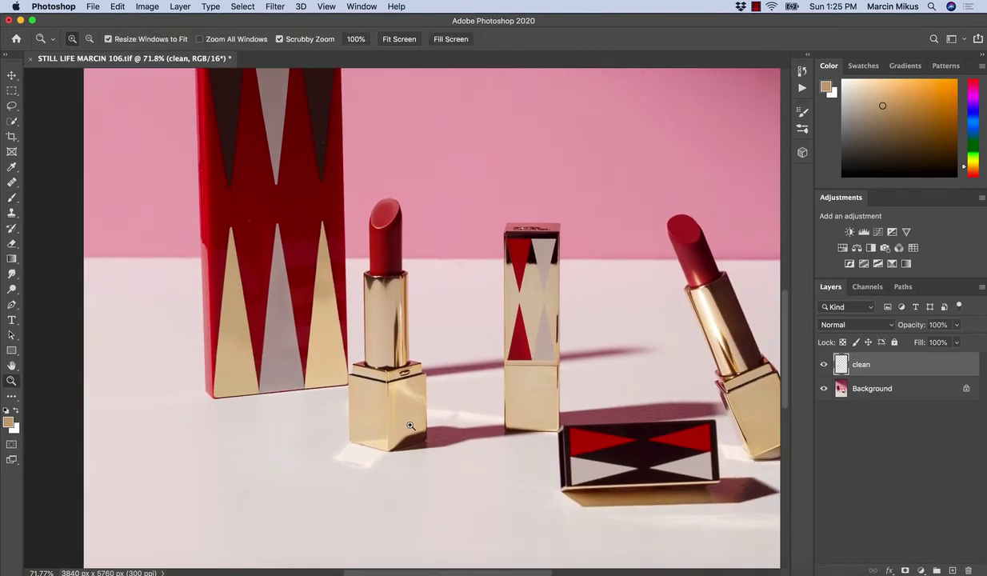
drag(656, 468, 718, 489)
drag(470, 430, 595, 453)
drag(351, 379, 518, 417)
drag(441, 373, 595, 424)
key(z)
drag(274, 363, 301, 366)
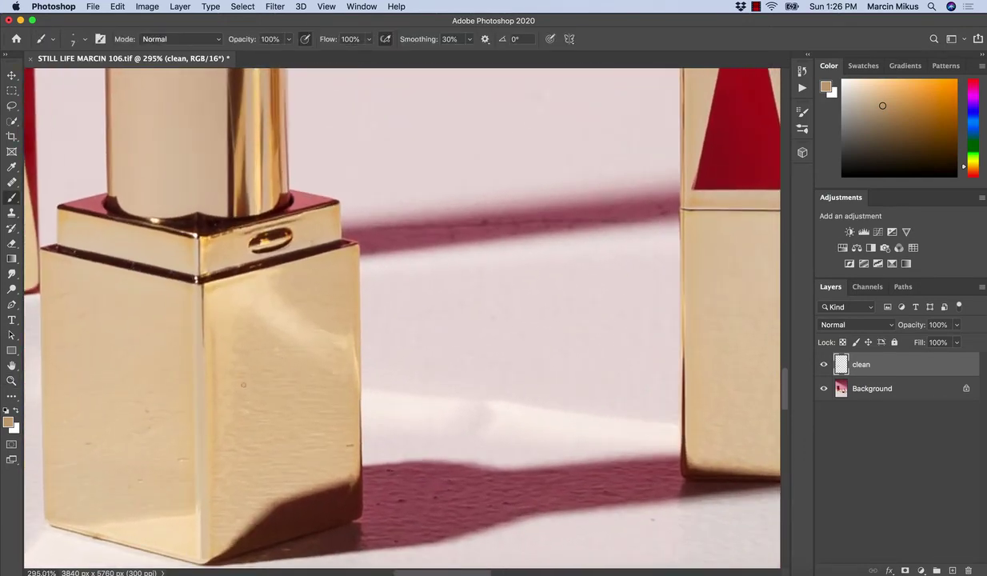
Step: Heal the light reflection and marks on the right face of the front lipstick's gold base with the Healing Brush at size 50
key(j)
key(bracketright)
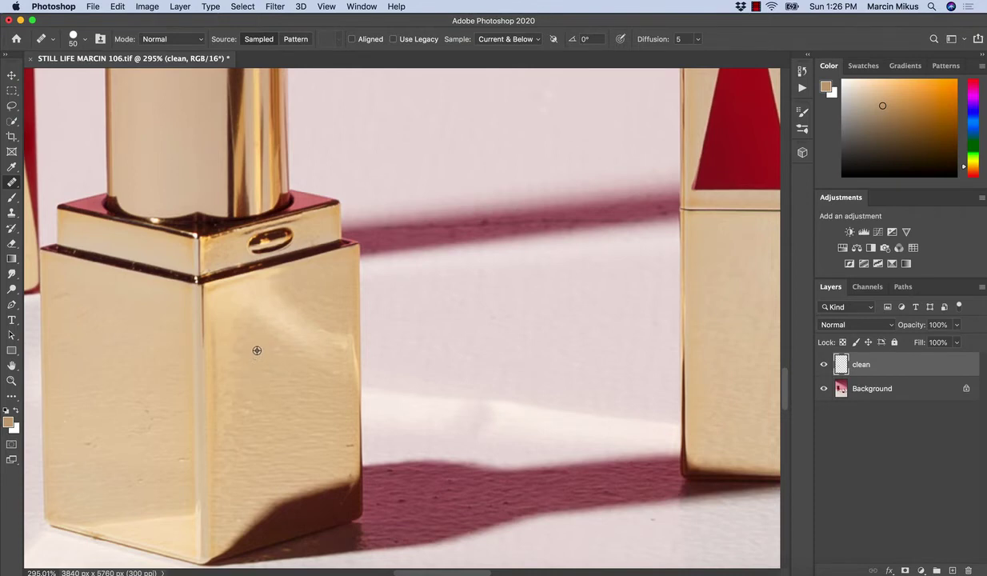
alt+click(256, 350)
mouse_move(269, 320)
mouse_down()
mouse_move(319, 347)
mouse_move(319, 329)
mouse_move(278, 310)
mouse_move(250, 320)
mouse_move(278, 297)
mouse_up()
alt+click(298, 304)
alt+click(284, 342)
mouse_move(322, 329)
mouse_down()
mouse_move(333, 342)
mouse_move(329, 364)
mouse_move(269, 424)
mouse_move(328, 414)
mouse_up()
Step: Heal the scratches and specks on the left face of the lipstick's gold base using nearby clean samples
key(space)
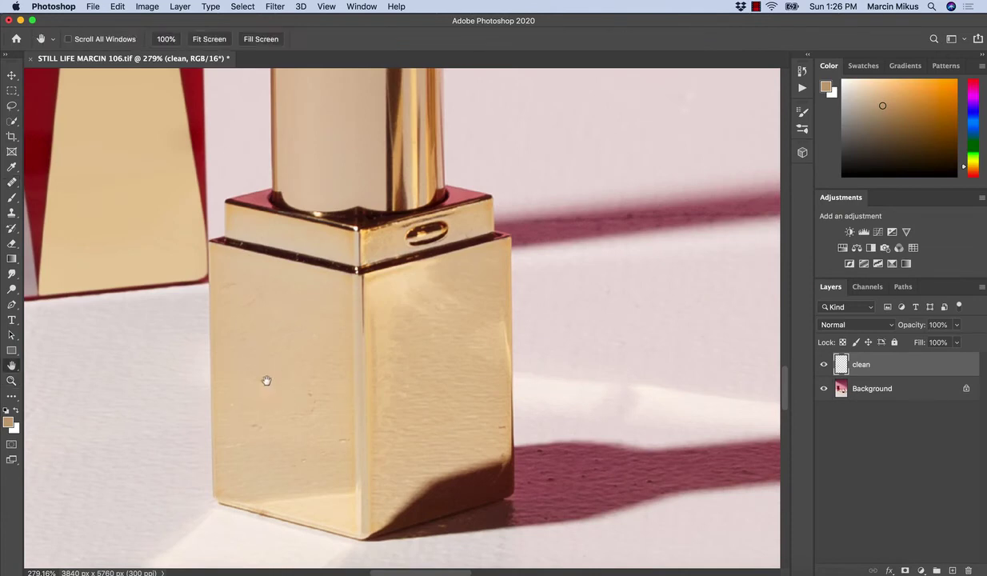
alt+click(258, 388)
click(255, 423)
click(237, 408)
alt+click(268, 384)
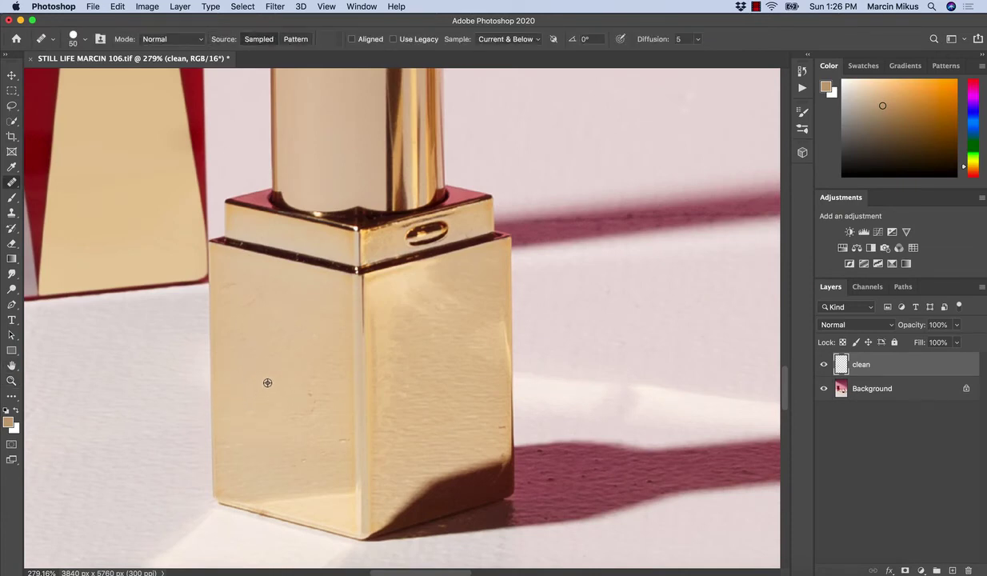
mouse_move(307, 396)
mouse_down()
mouse_move(304, 419)
mouse_move(296, 410)
mouse_up()
click(335, 439)
alt+click(306, 430)
click(301, 457)
Step: Heal the remaining bright reflection on the upper part of the gold base's right face
alt+click(399, 314)
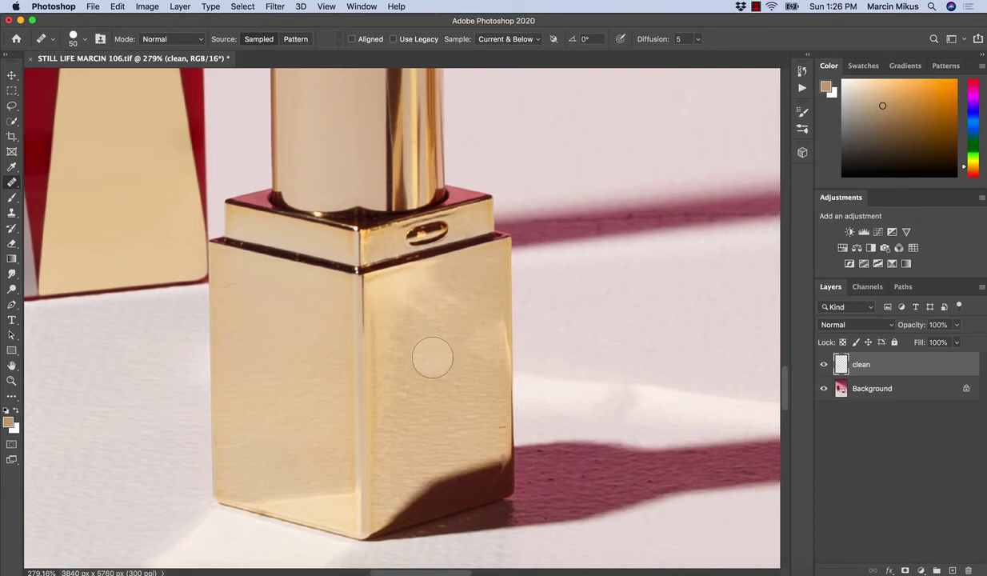
key(z)
drag(423, 354, 376, 368)
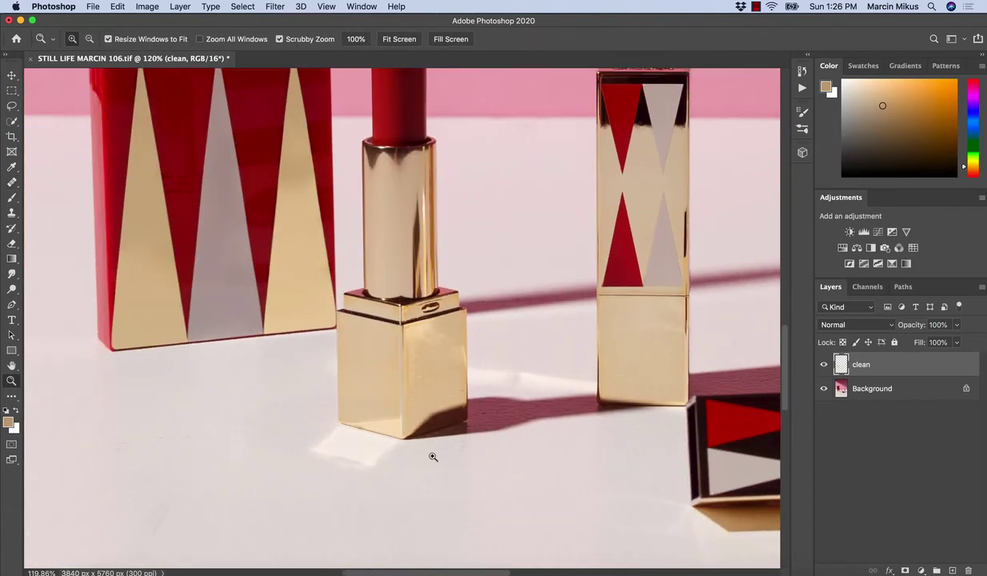
drag(440, 354, 484, 355)
key(j)
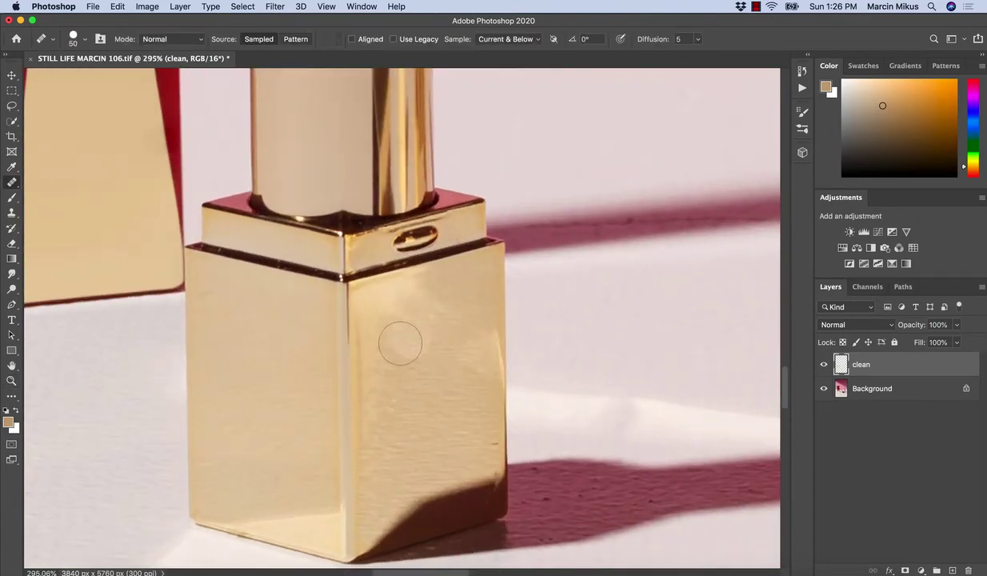
alt+click(423, 349)
click(412, 327)
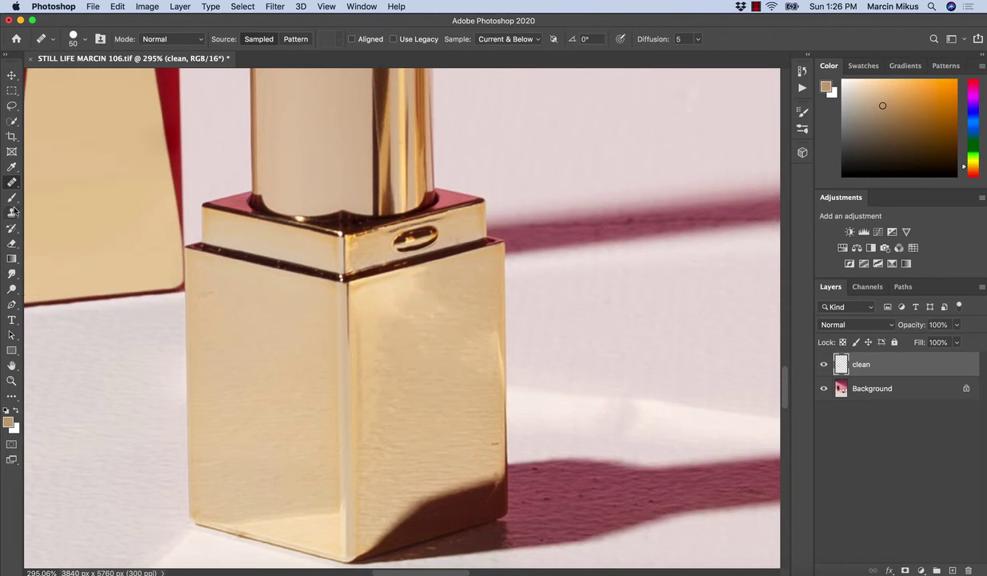
Step: Start a Pen tool path down the gold base's front edge and up along the border of the dark reflection on the right face
click(13, 304)
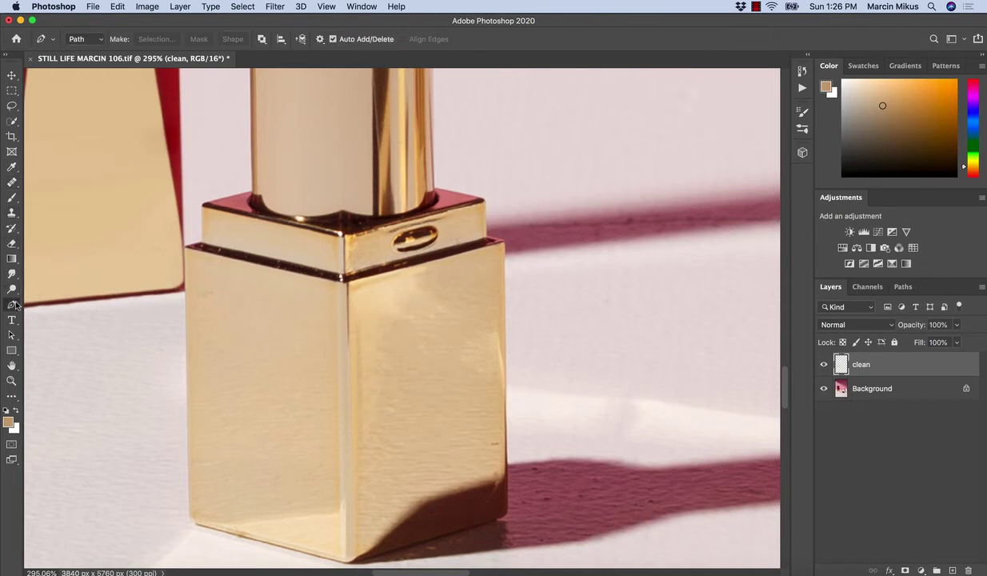
click(345, 283)
scroll(360, 392, down, 5)
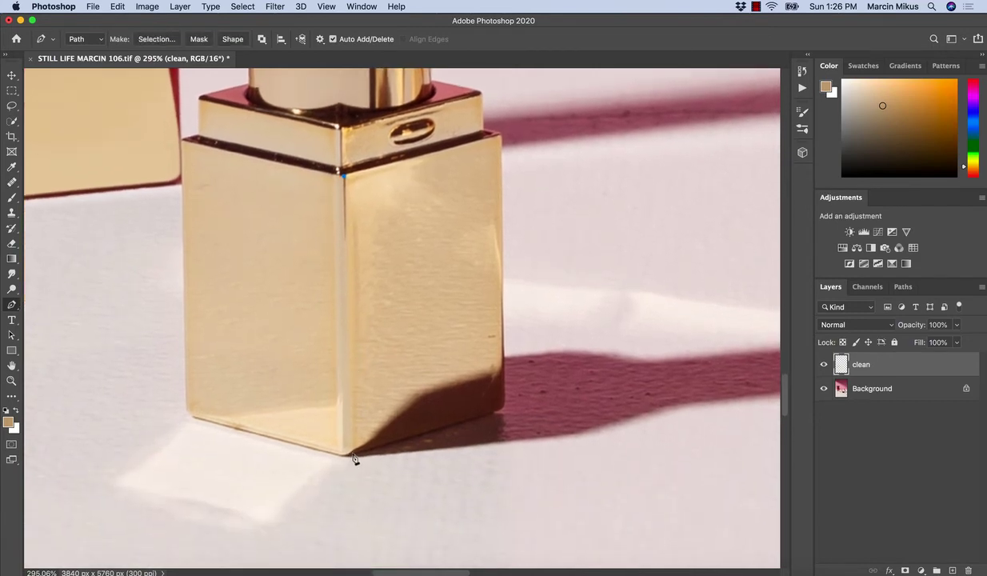
click(352, 447)
click(380, 426)
click(414, 393)
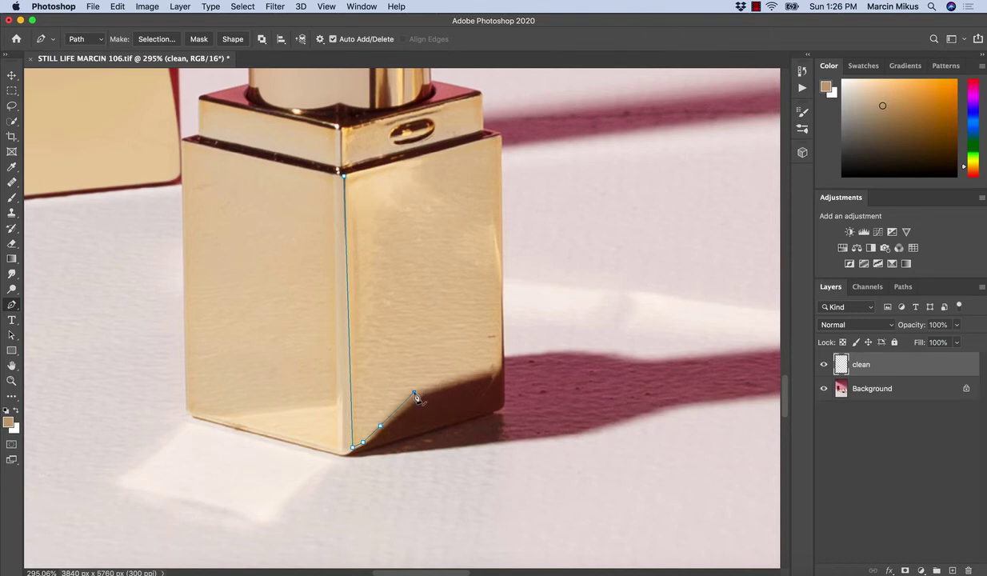
Step: Continue the path to the right face's outer edge, up to its upper corner, and close it at the starting point
key(z)
drag(418, 396, 370, 391)
drag(437, 399, 483, 369)
key(p)
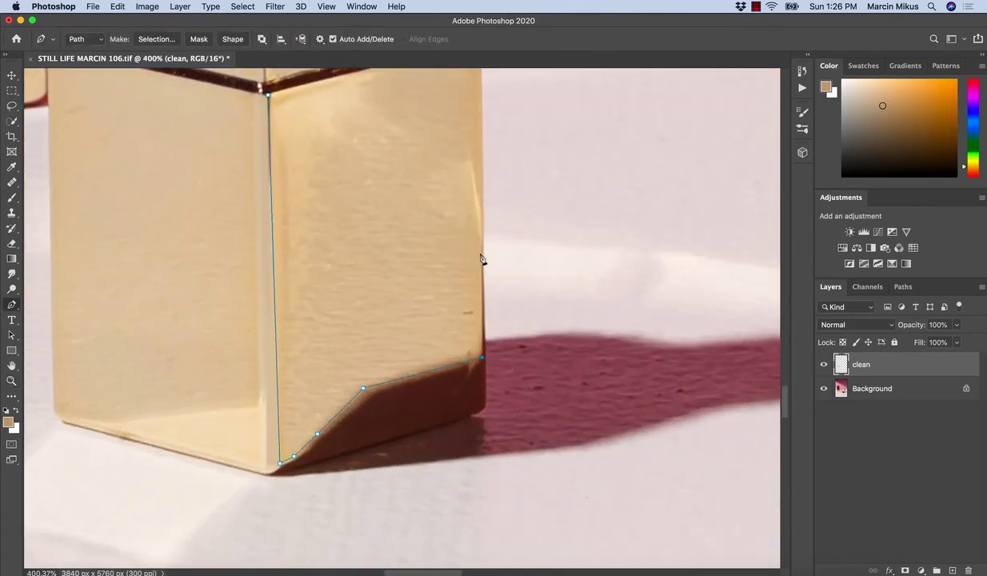
click(483, 215)
key(space)
drag(461, 183, 448, 368)
click(467, 233)
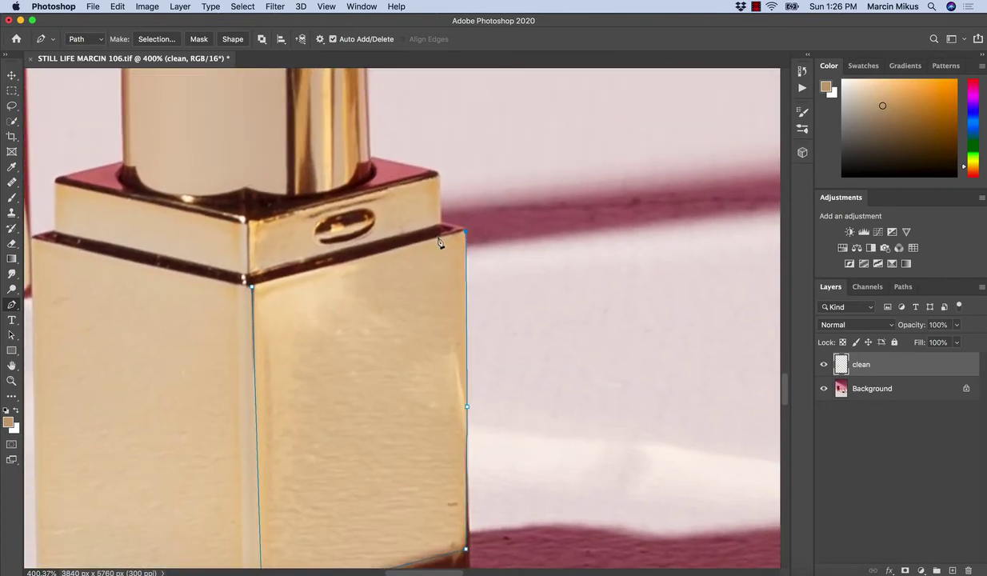
click(253, 288)
Step: Convert the right face's path into a new anti-aliased selection with a feather radius of 1 pixel
right_click(221, 330)
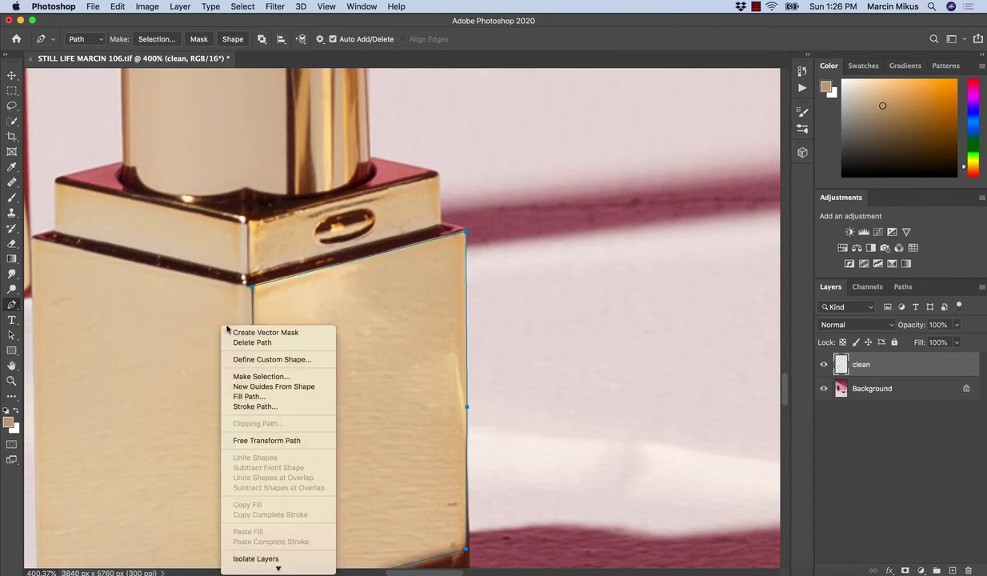
click(250, 376)
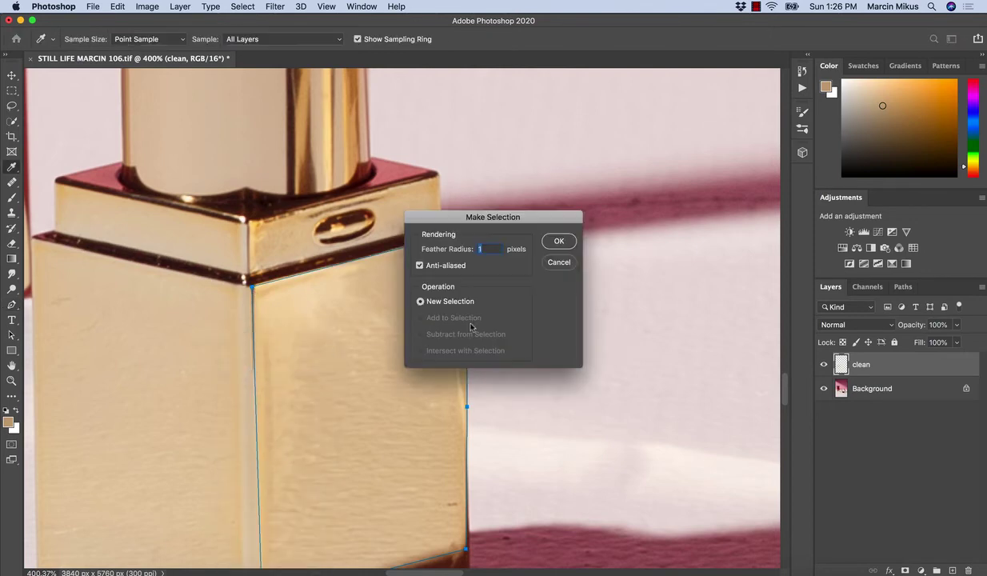
click(560, 237)
Step: Clone smooth gold over the uneven texture inside the selected right face with the Clone Stamp at size 125
drag(402, 392, 449, 280)
key(z)
mouse_move(444, 343)
mouse_down()
mouse_move(365, 359)
mouse_move(364, 371)
mouse_up()
key(s)
alt+click(412, 282)
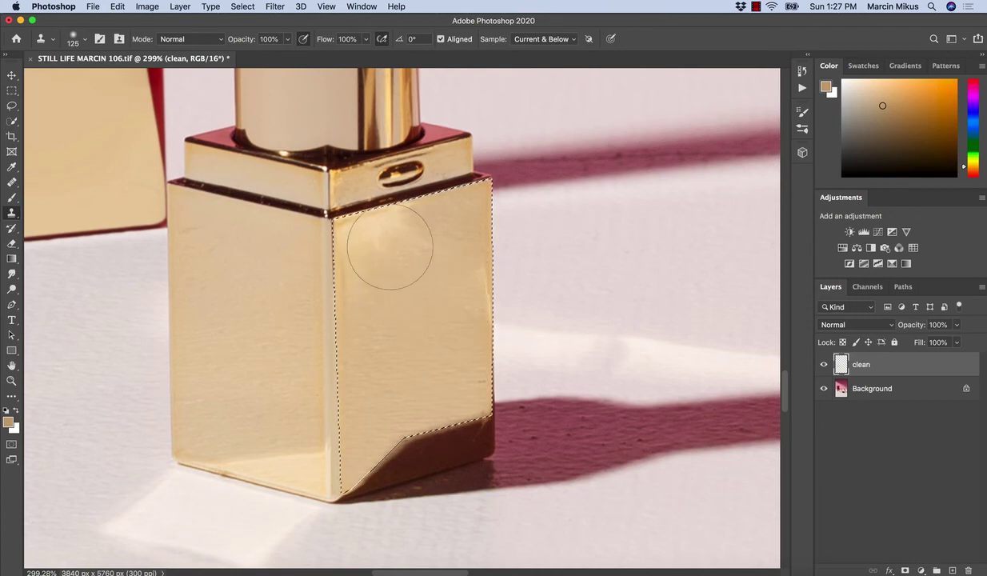
Step: Paint sampled gold tones over the selected right face with a size 150 brush to even it out, and deselect
key(b)
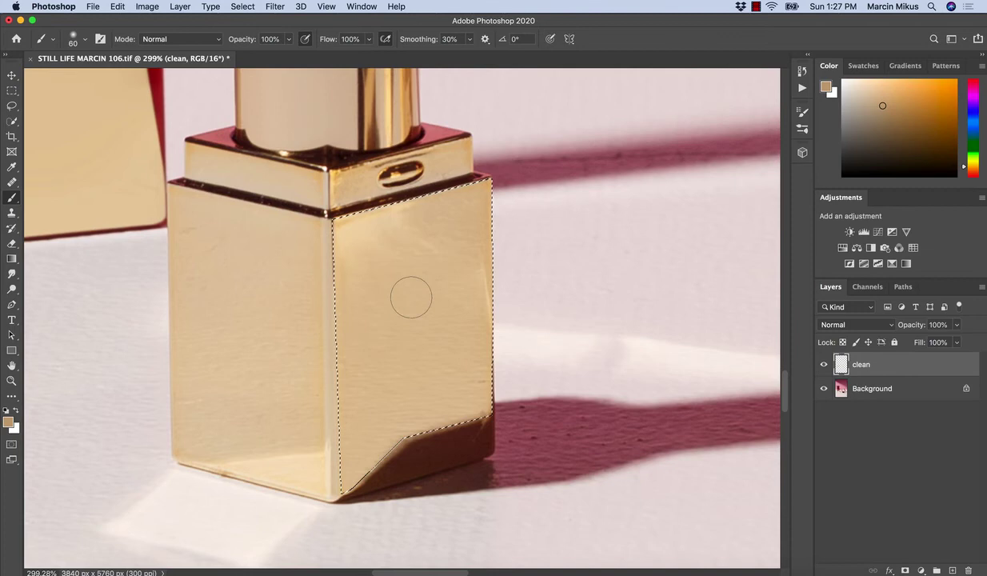
alt+click(388, 283)
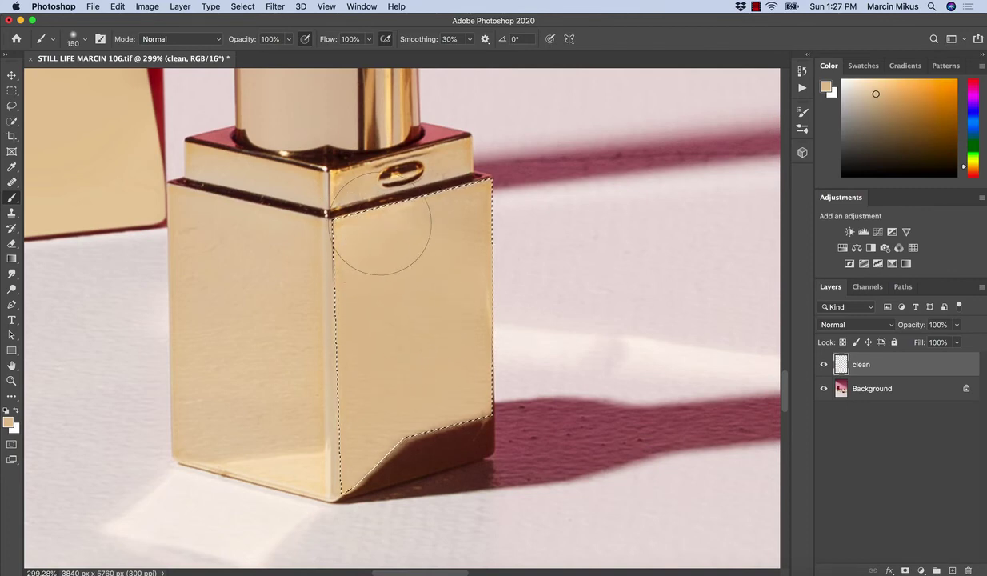
alt+click(455, 239)
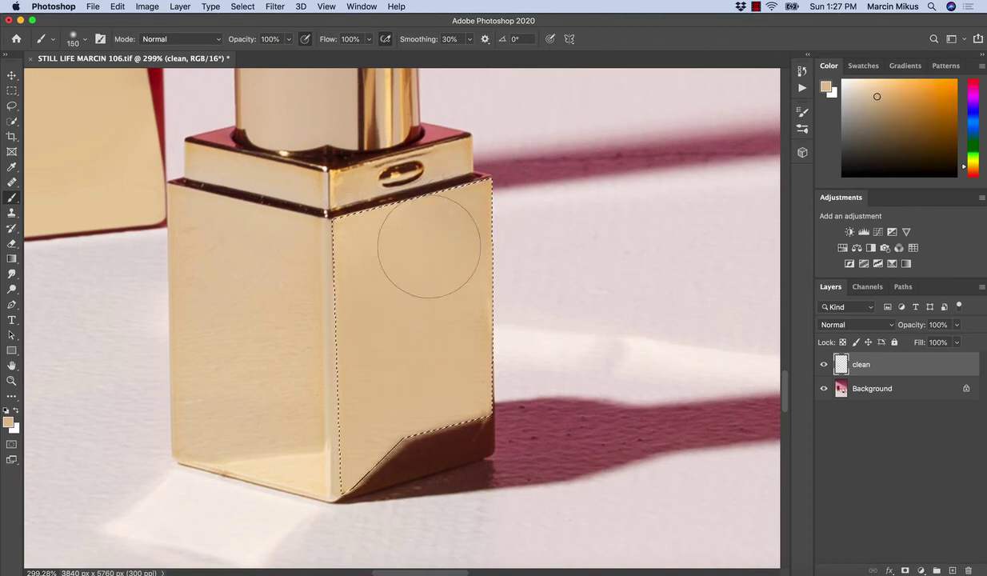
key(z)
drag(393, 366, 385, 489)
key(ctrl+d)
Step: Set the Eraser to size 15 and examine the retouched right face's outer and inner edges up close
key(l)
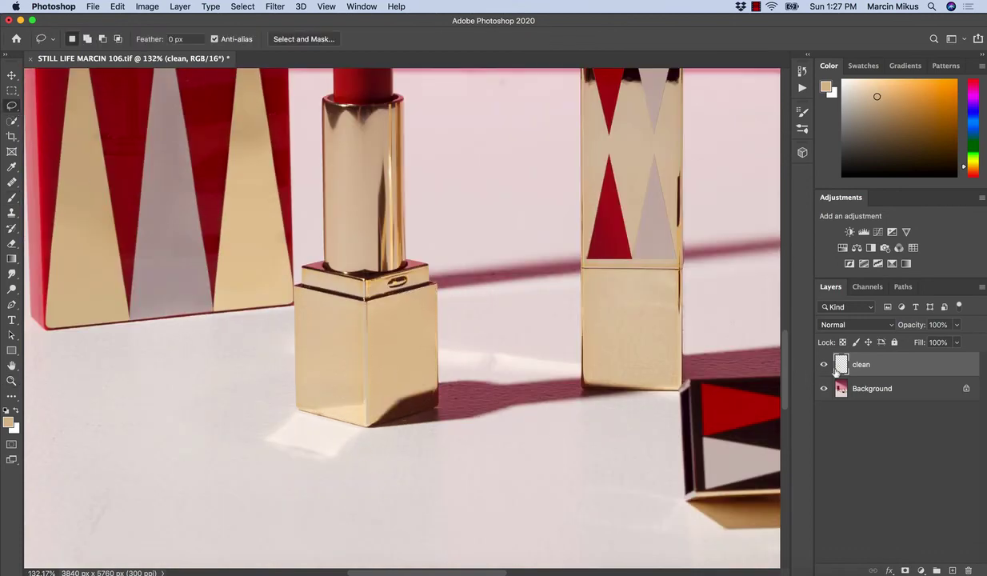
key(z)
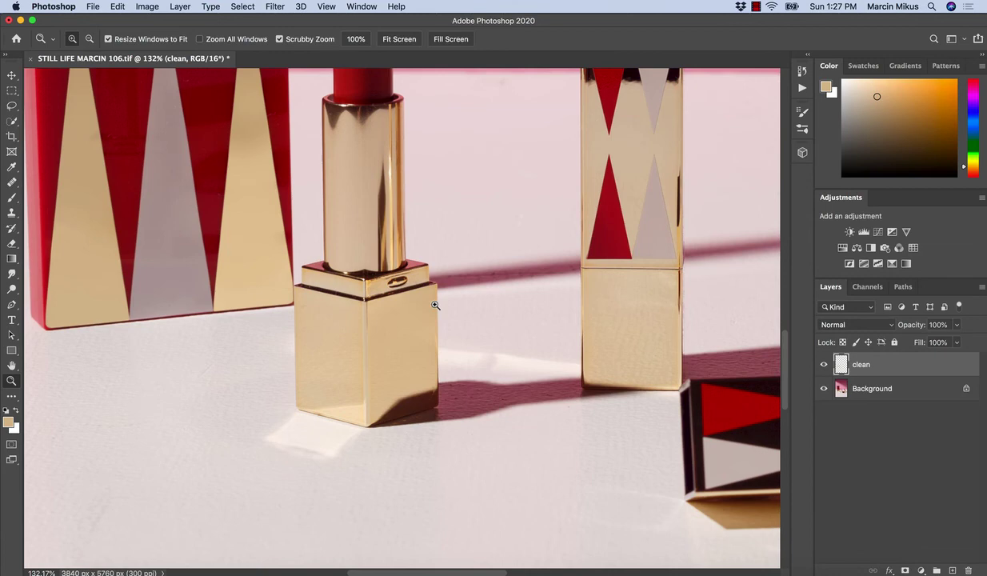
mouse_move(429, 302)
mouse_down()
mouse_move(484, 336)
mouse_move(452, 234)
mouse_up()
key(z)
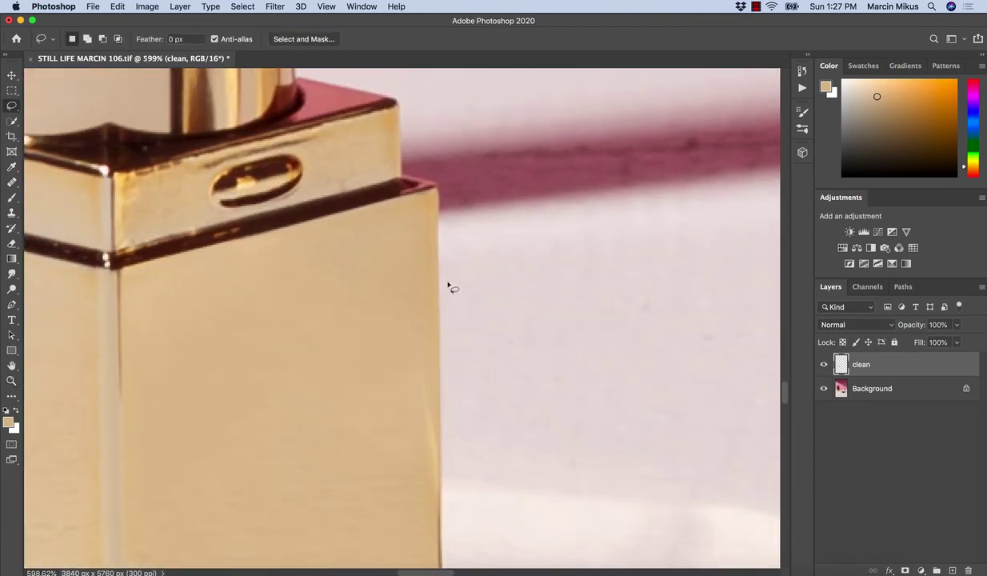
click(11, 245)
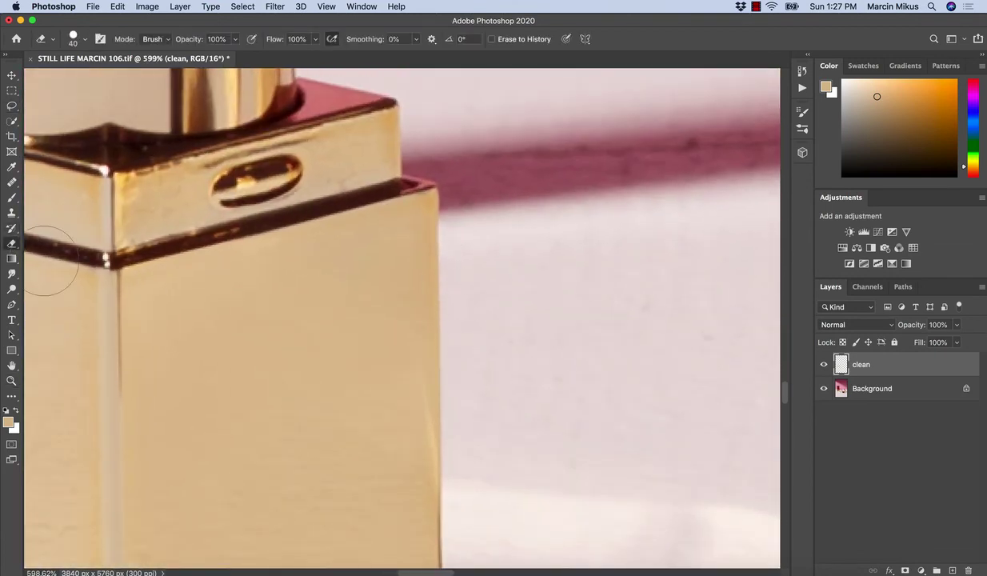
key(bracketleft)
scroll(444, 392, down, 3)
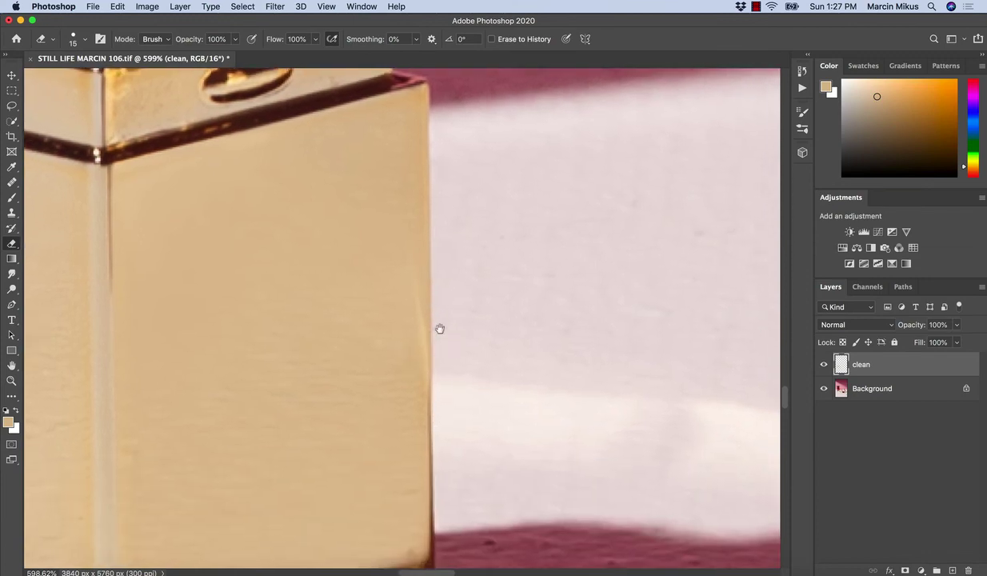
scroll(438, 326, left, 3)
scroll(438, 326, down, 1)
scroll(273, 248, up, 3)
scroll(273, 249, right, 2)
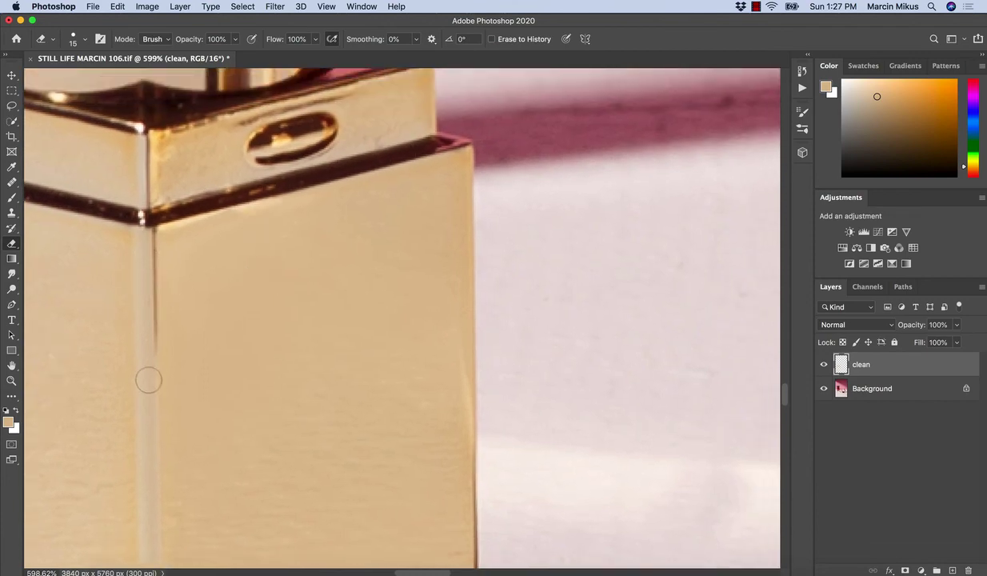
drag(145, 406, 173, 270)
Step: Set the Clone Stamp to size 60 for working on the right face's outer edge
key(z)
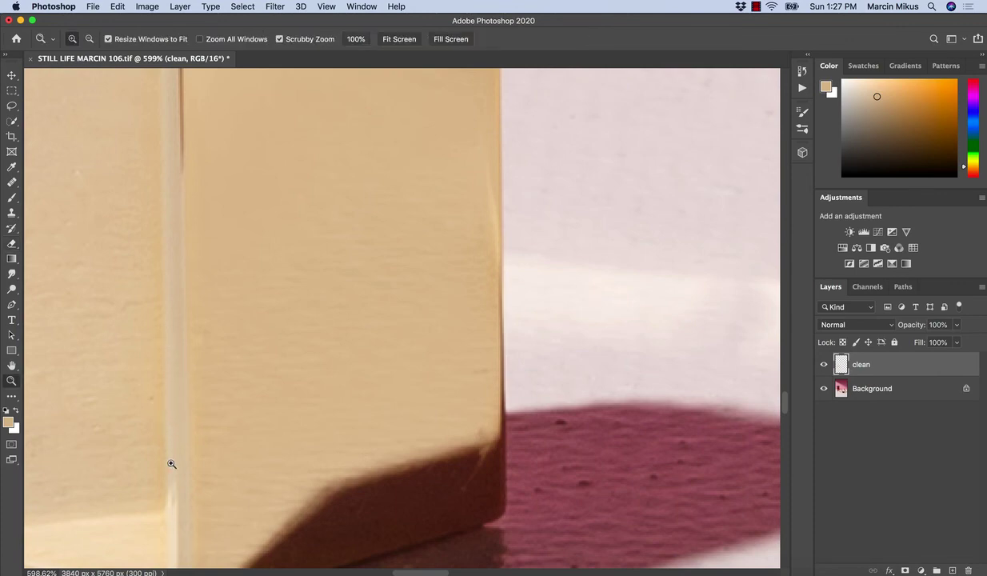
drag(235, 381, 225, 403)
drag(414, 377, 254, 302)
key(s)
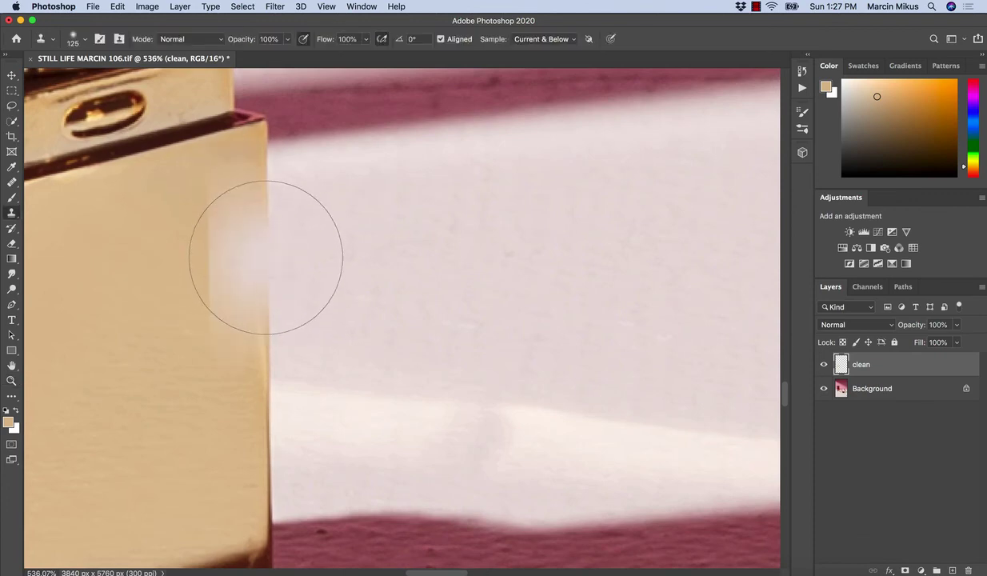
key(bracketleft)
key(bracketleft)
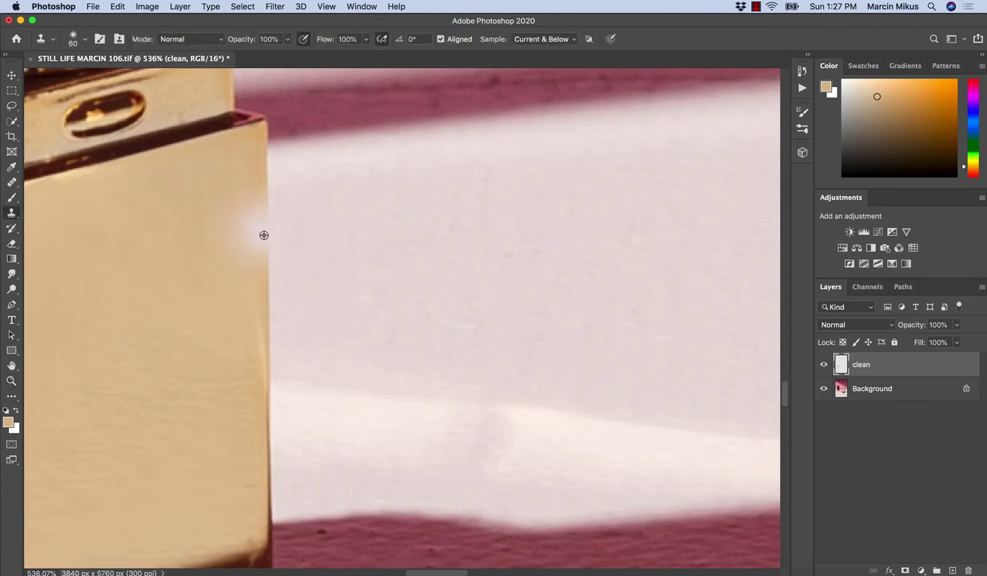
Step: Try to clone over the uneven reflection along the right face's outer edge, and undo the stroke
click(267, 352)
drag(266, 353, 260, 291)
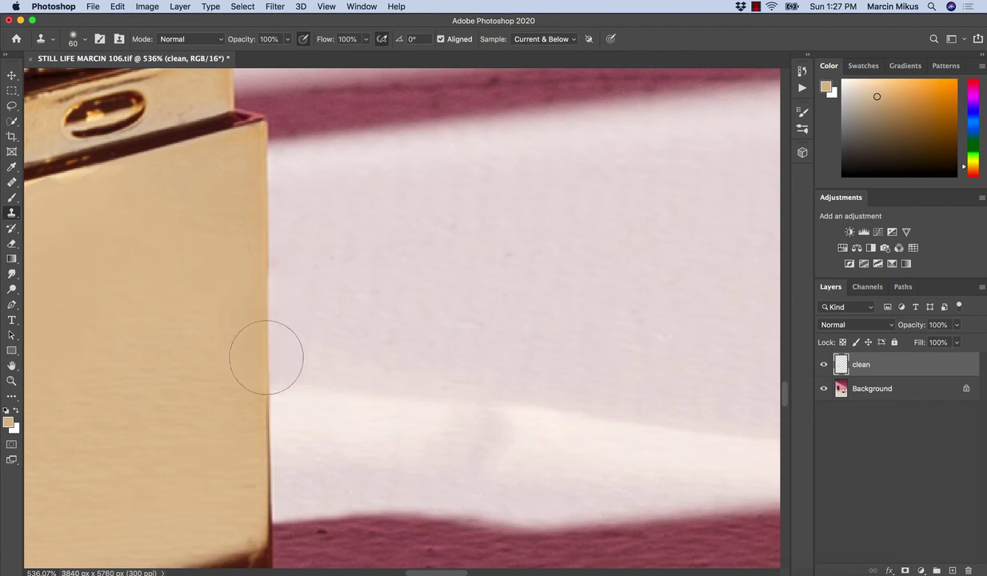
key(super+z)
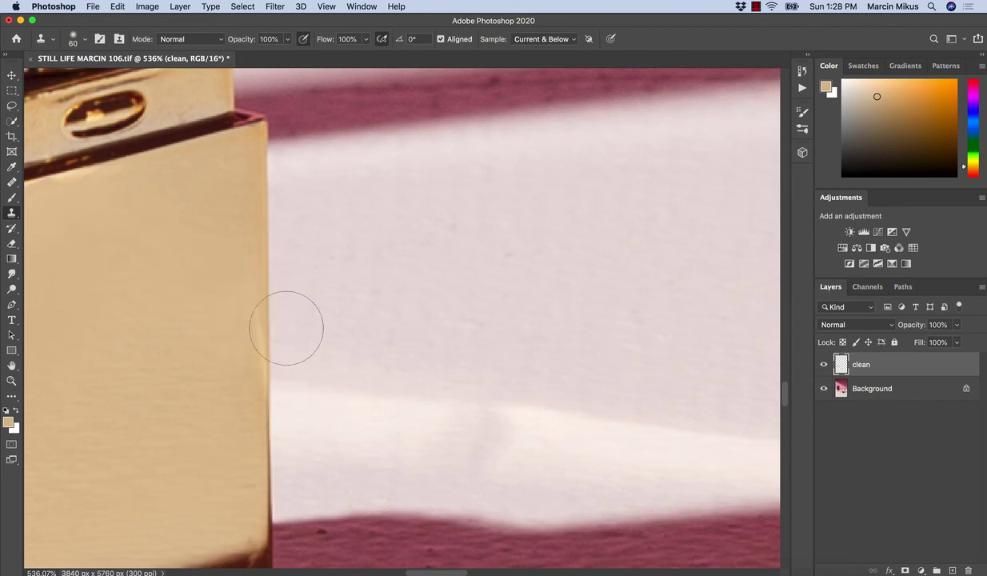
Step: Sample the clean upper part of the right face's outer edge and clone it down over the curved highlight at mid-height
alt+click(267, 229)
key(super+space)
mouse_move(261, 354)
mouse_down()
mouse_move(292, 352)
mouse_move(266, 329)
mouse_move(257, 283)
mouse_up()
key(super+space)
drag(288, 377, 268, 391)
drag(279, 438, 308, 441)
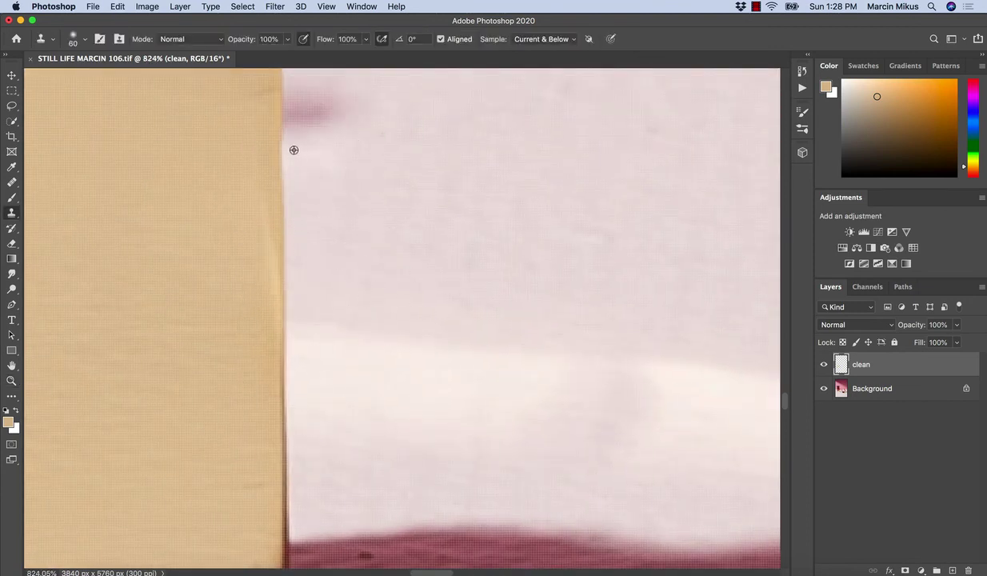
alt+click(280, 166)
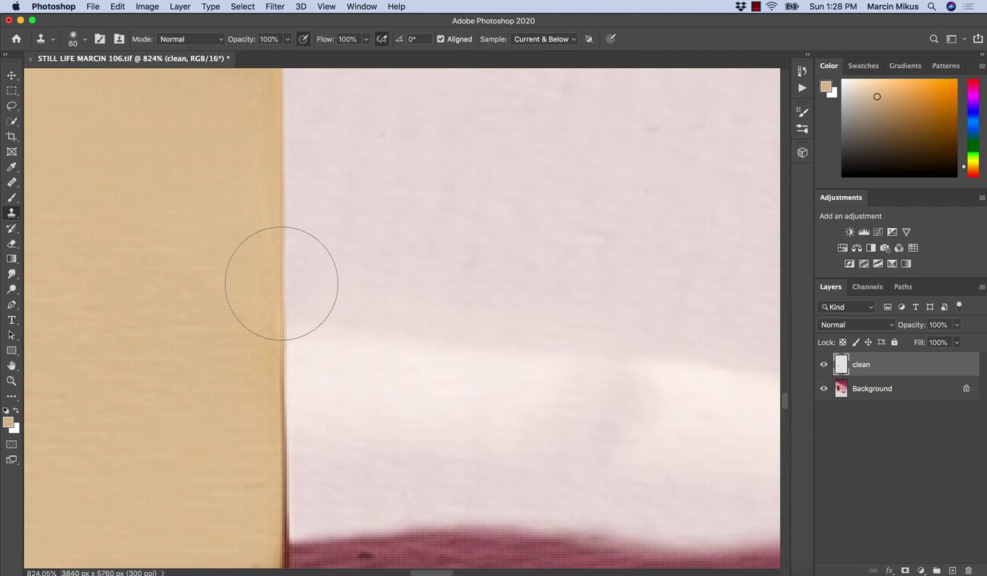
mouse_move(280, 280)
mouse_down()
mouse_move(277, 237)
mouse_move(275, 338)
mouse_move(264, 295)
mouse_up()
Step: Review the retouched lipstick base in the context of the whole still-life composition
key(z)
drag(296, 368, 216, 399)
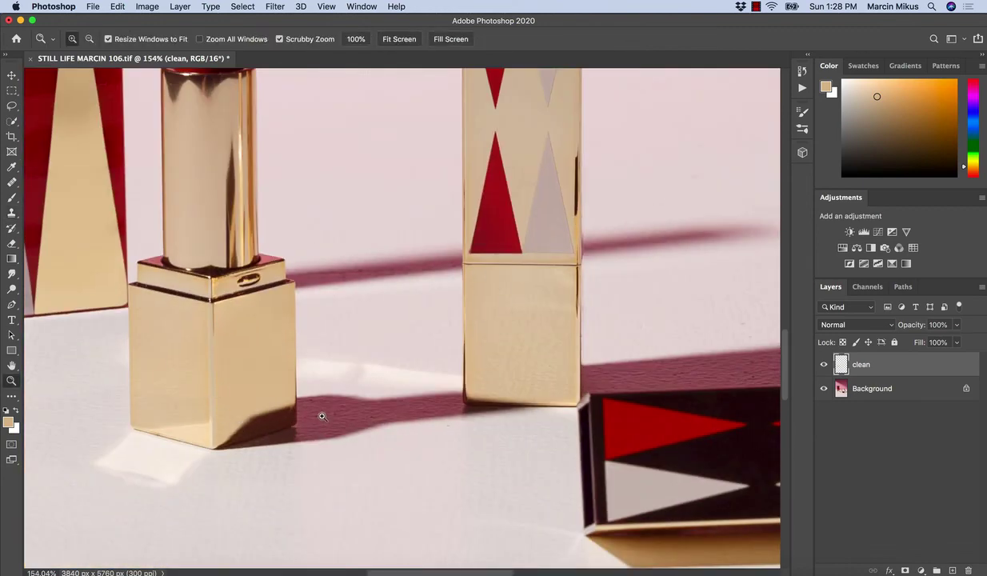
scroll(320, 409, down, 2)
key(s)
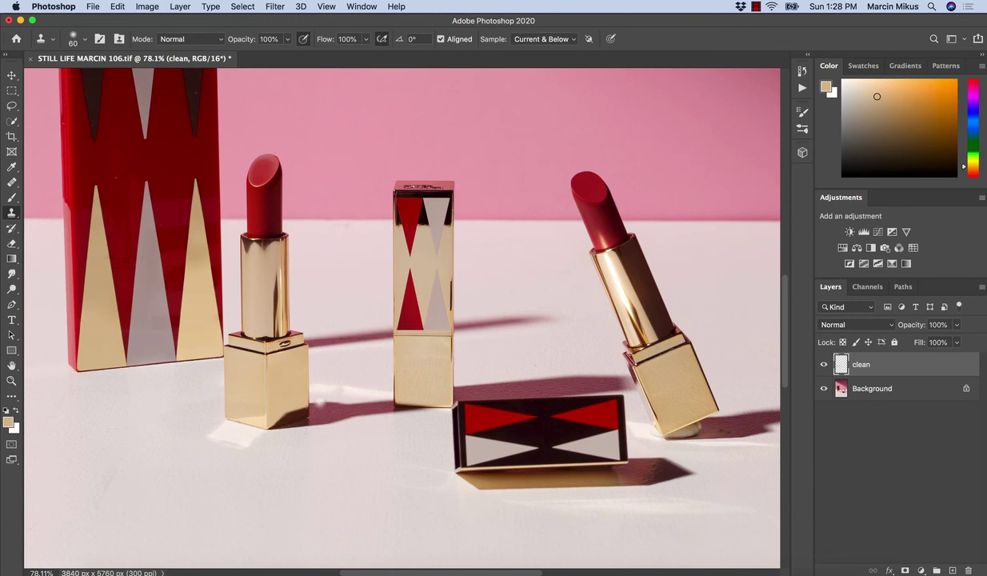
key(z)
scroll(364, 367, down, 2)
key(s)
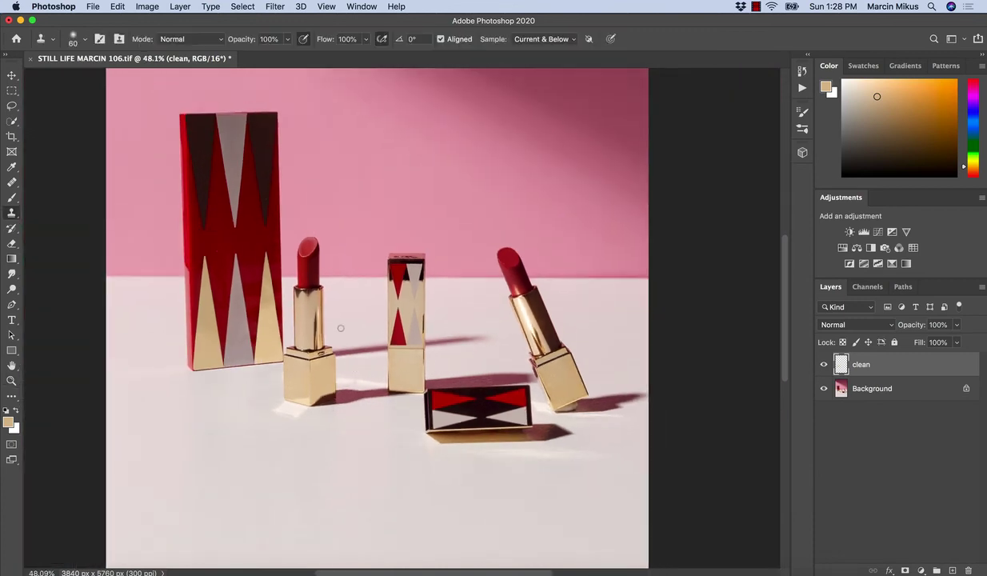